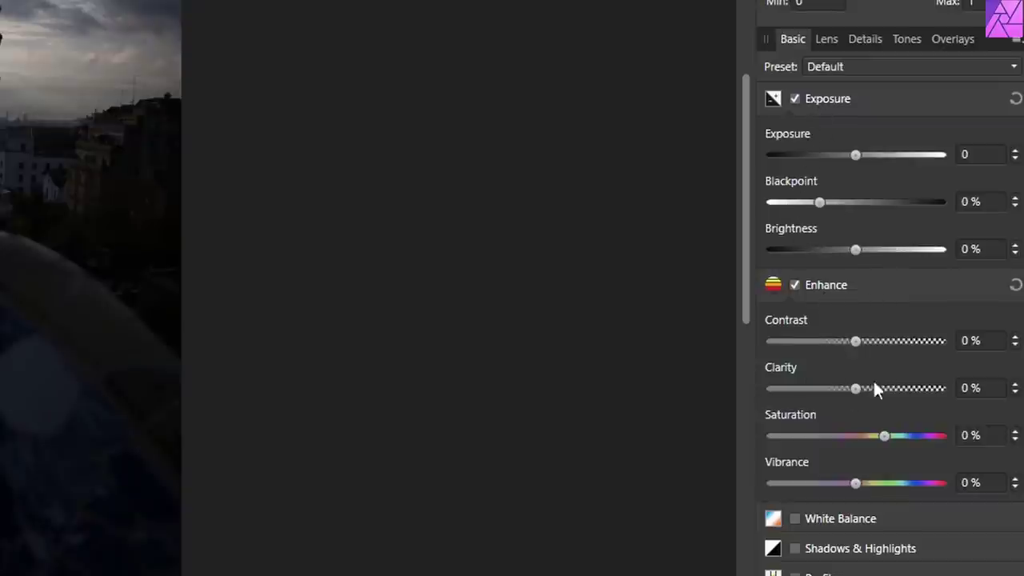
Step: Enable the White Balance, Shadows & Highlights and Profiles adjustments for the photo
left_click(836, 518)
scroll(854, 298, "down", 2)
left_click(820, 479)
scroll(846, 302, "down", 3)
left_click(823, 507)
scroll(825, 301, "down", 2)
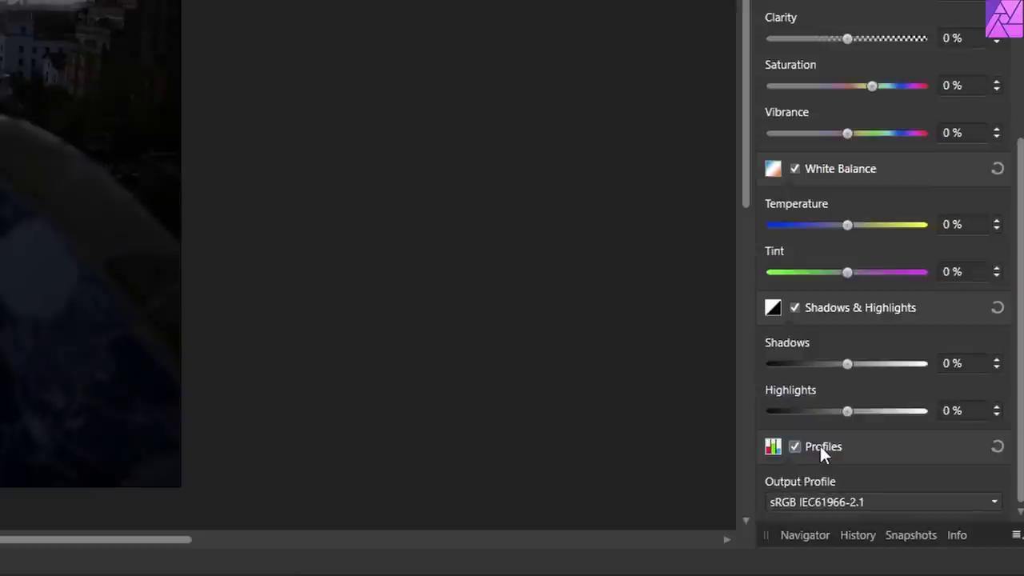
Step: Examine the lens correction options and the detail refinement, noise reduction and noise addition settings, leaving the detail adjustments switched off
left_click(825, 62)
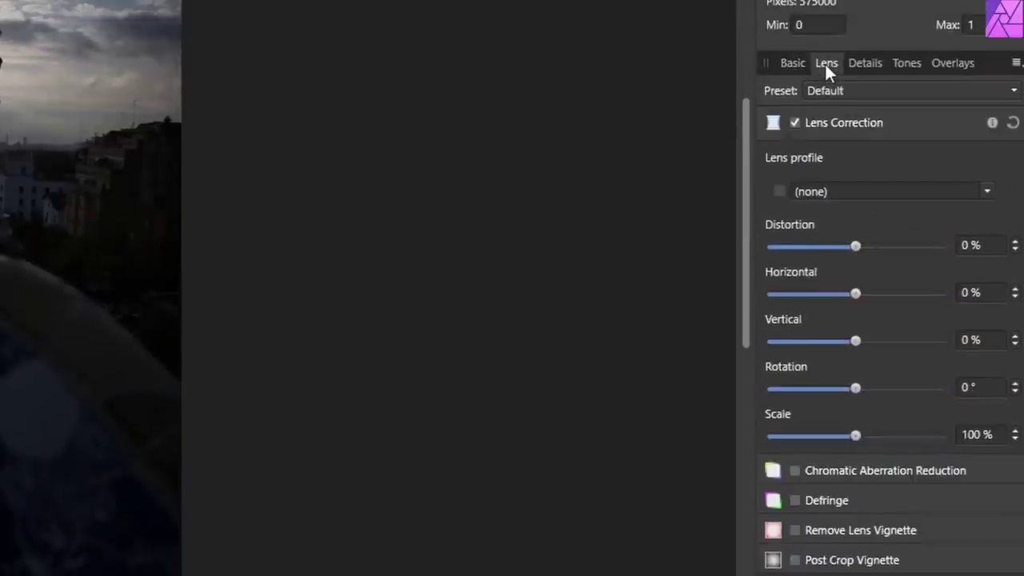
left_click(853, 61)
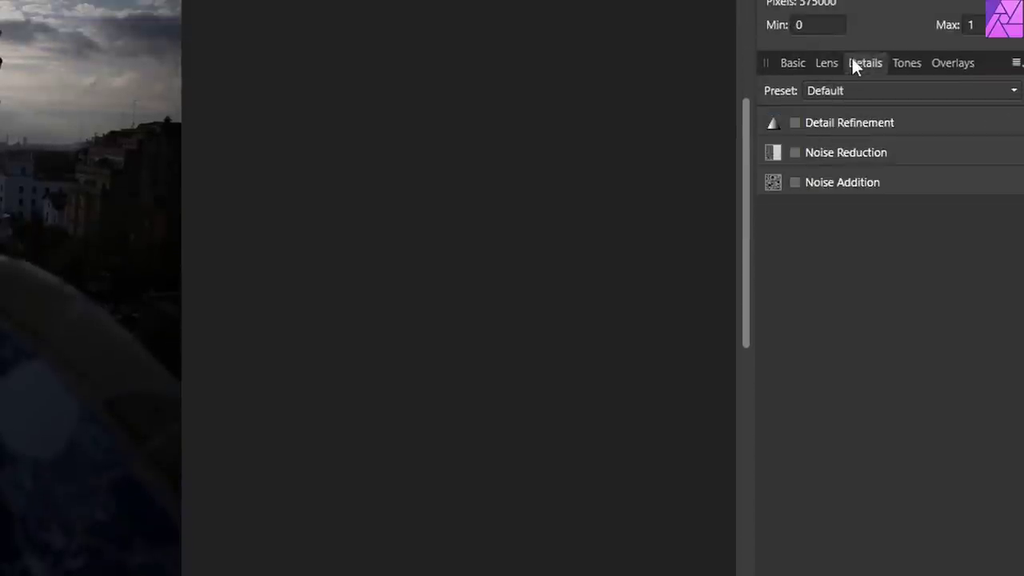
left_click(841, 124)
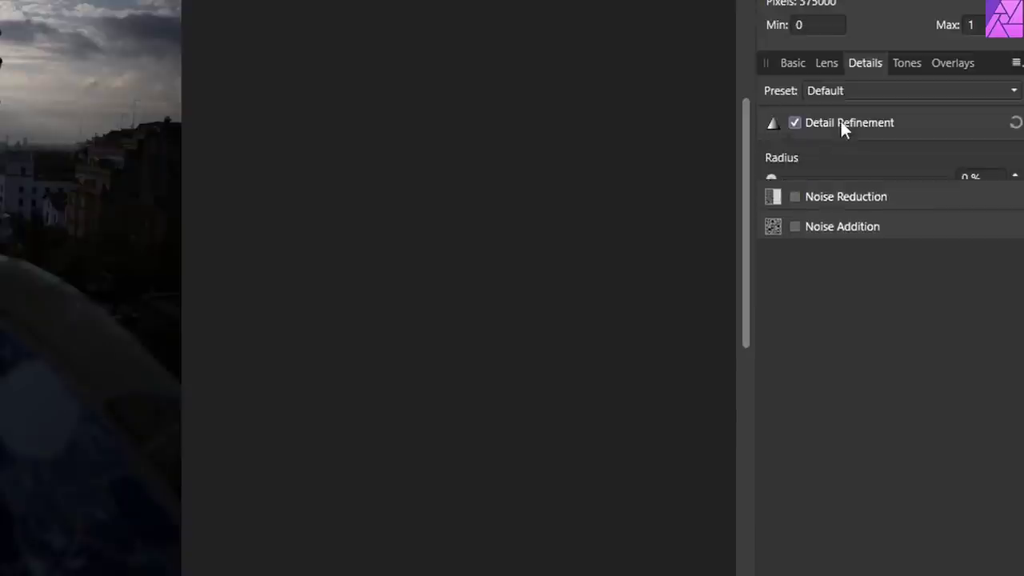
left_click(841, 122)
left_click(840, 152)
left_click(840, 151)
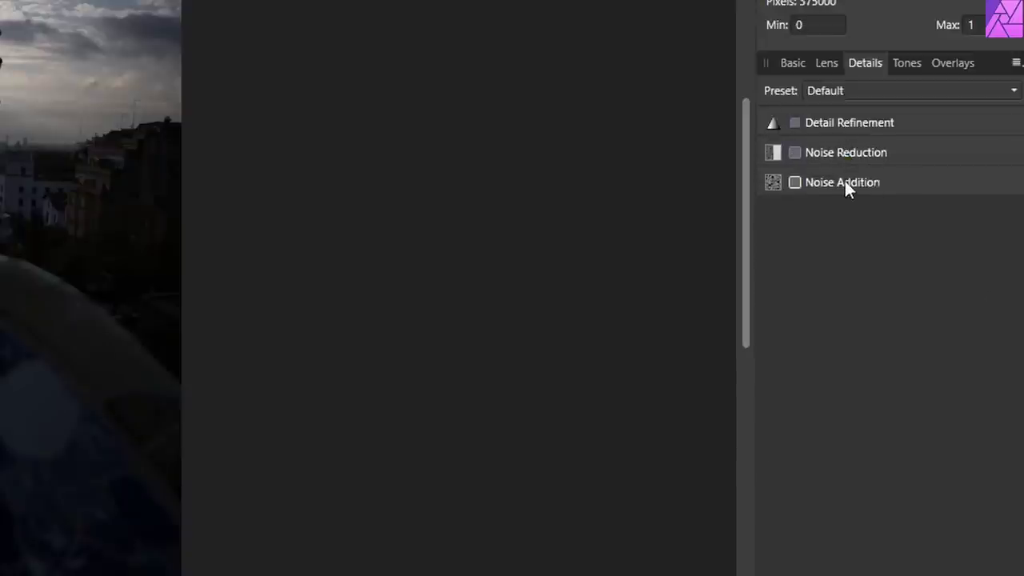
left_click(844, 181)
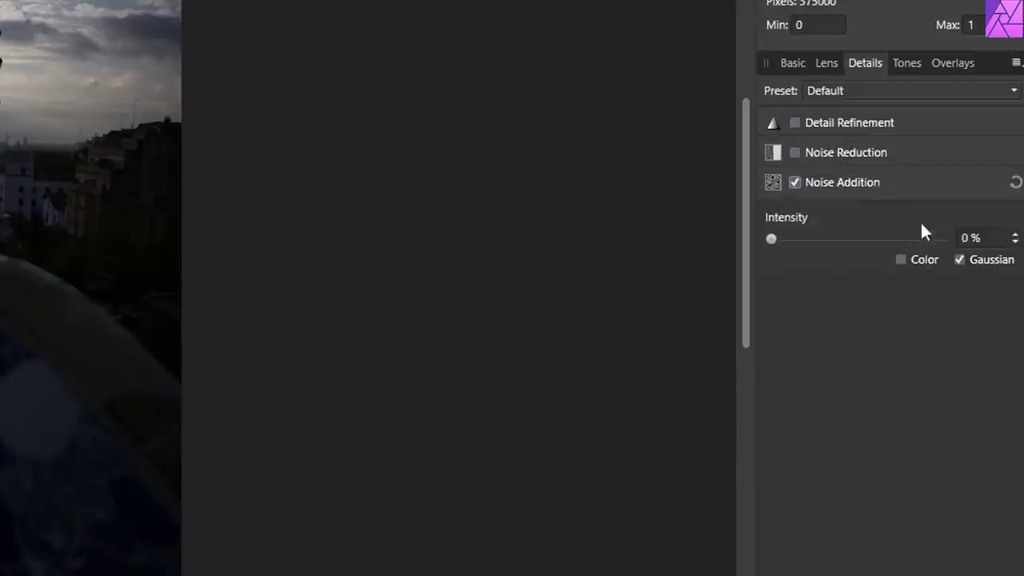
left_click(858, 183)
Step: Examine the Curves, Black & White and Split Toning settings, switching each one off again
left_click(913, 67)
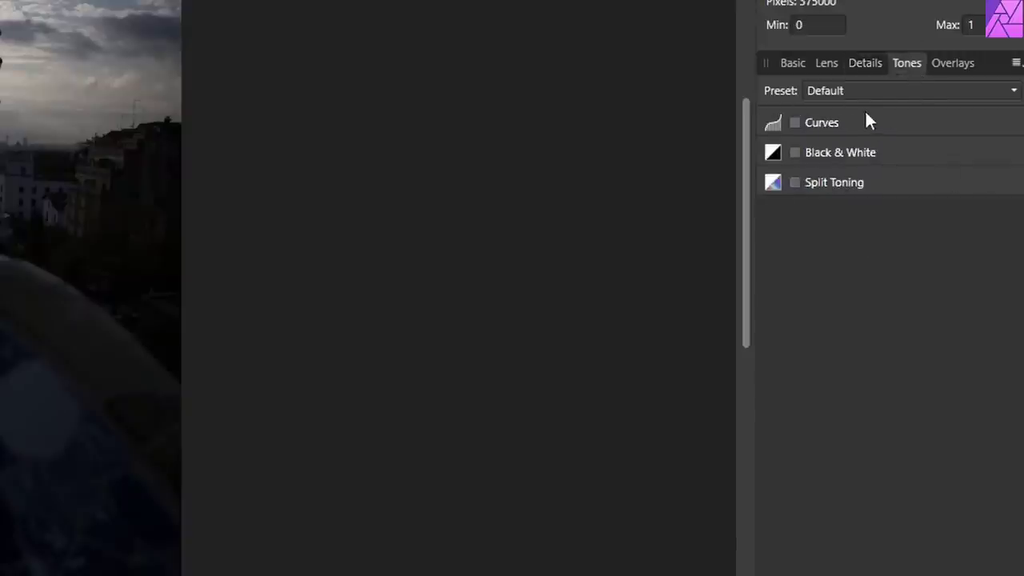
left_click(849, 120)
left_click(848, 121)
left_click(852, 154)
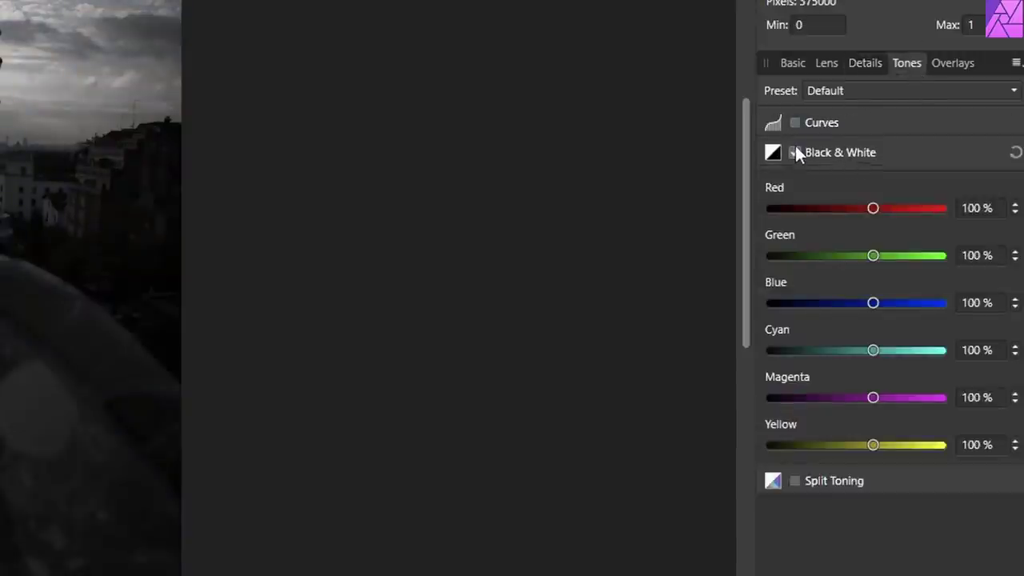
left_click(796, 152)
left_click(834, 184)
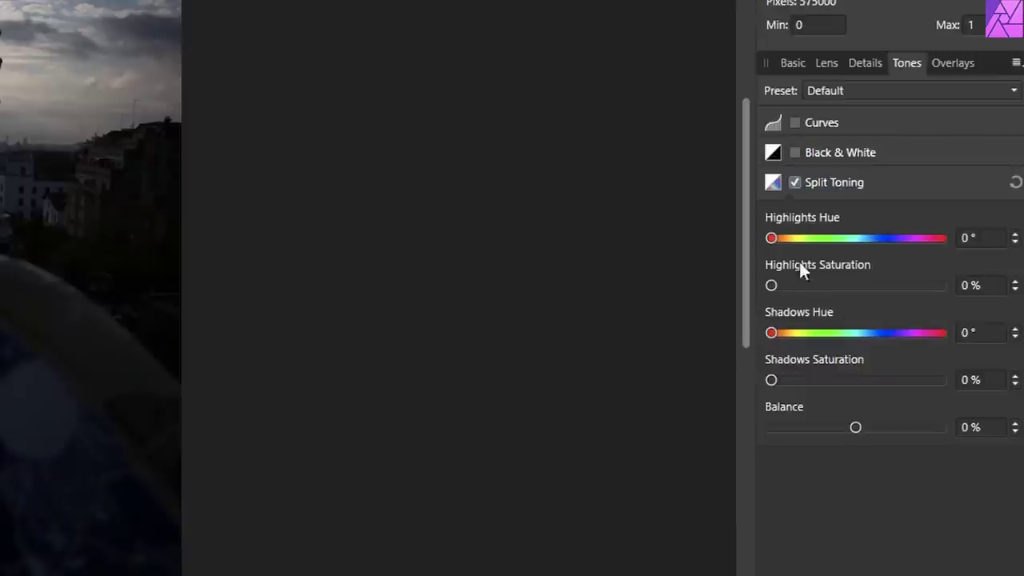
left_click(796, 181)
Step: Add a brush overlay and paint a stroke across the sky
left_click(937, 67)
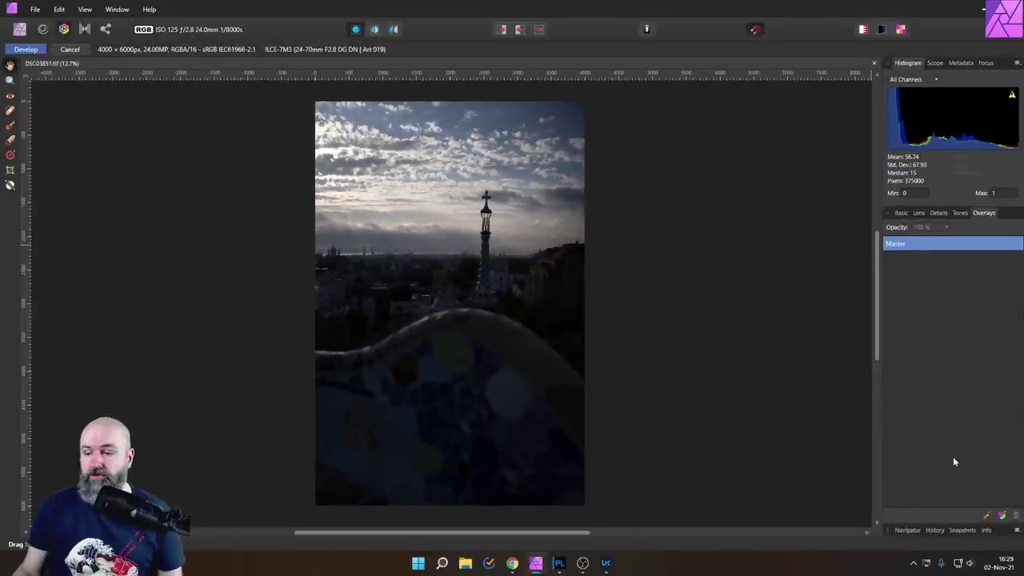
left_click(986, 514)
mouse_move(348, 133)
left_mouse_down()
mouse_move(538, 141)
mouse_move(516, 181)
mouse_move(315, 218)
mouse_move(565, 219)
left_mouse_up()
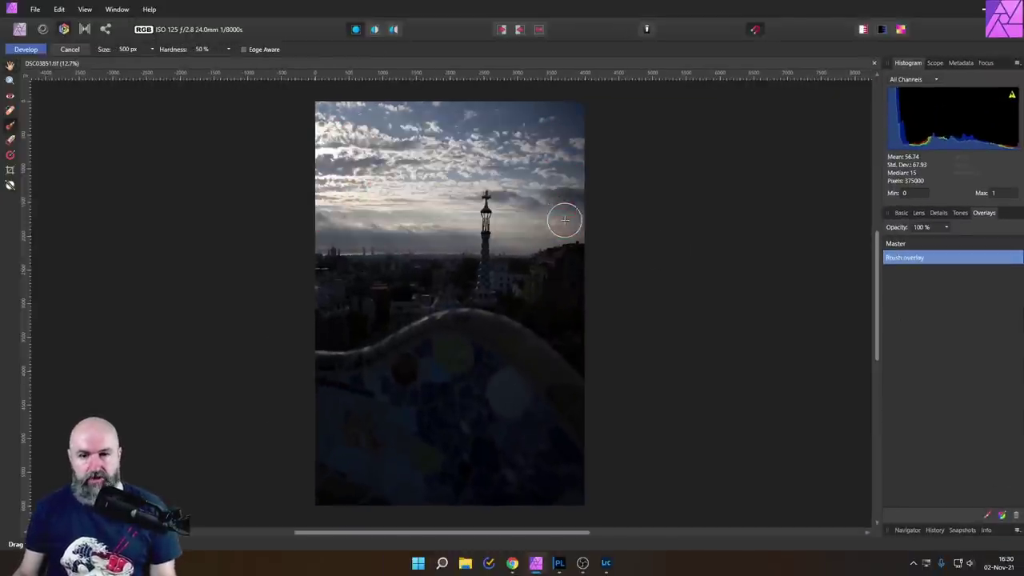
Step: Add a linear gradient overlay from the photo's upper edge down to the rooftops and raise its exposure
left_click(1002, 515)
left_click_drag(397, 97, 406, 305)
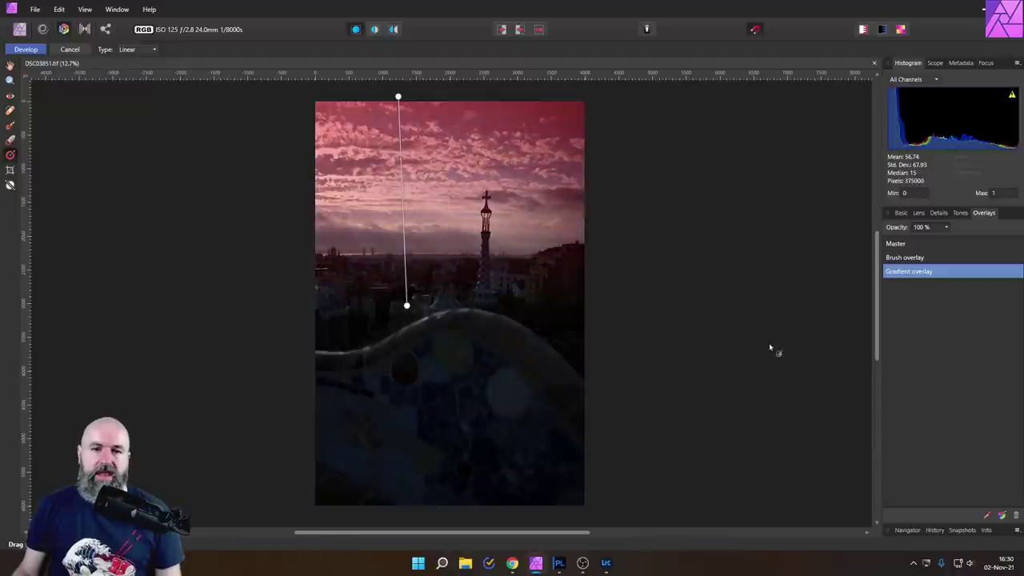
left_click(901, 213)
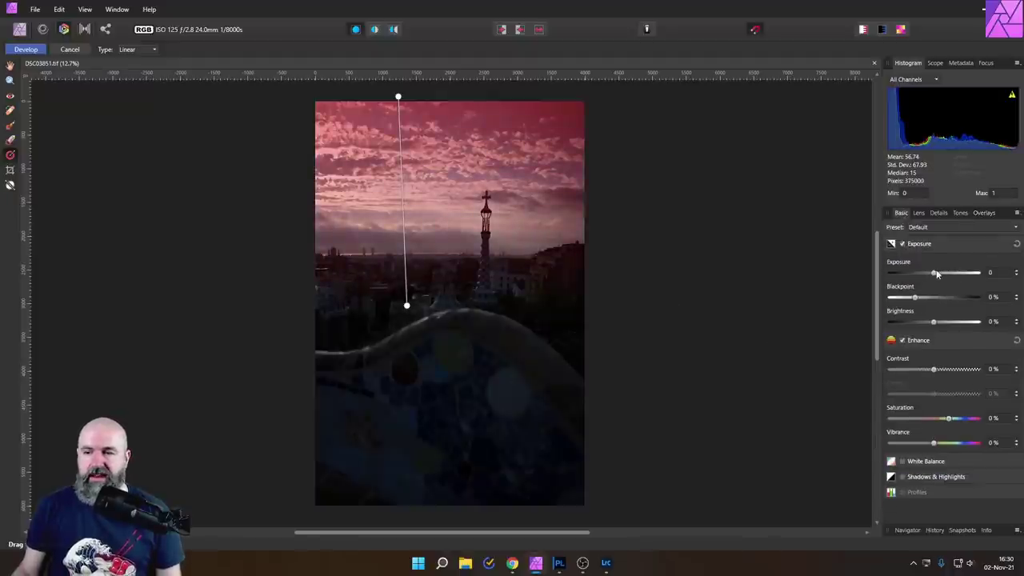
mouse_move(935, 273)
left_mouse_down()
mouse_move(906, 274)
mouse_move(972, 273)
mouse_move(900, 273)
mouse_move(984, 284)
mouse_move(934, 280)
left_mouse_up()
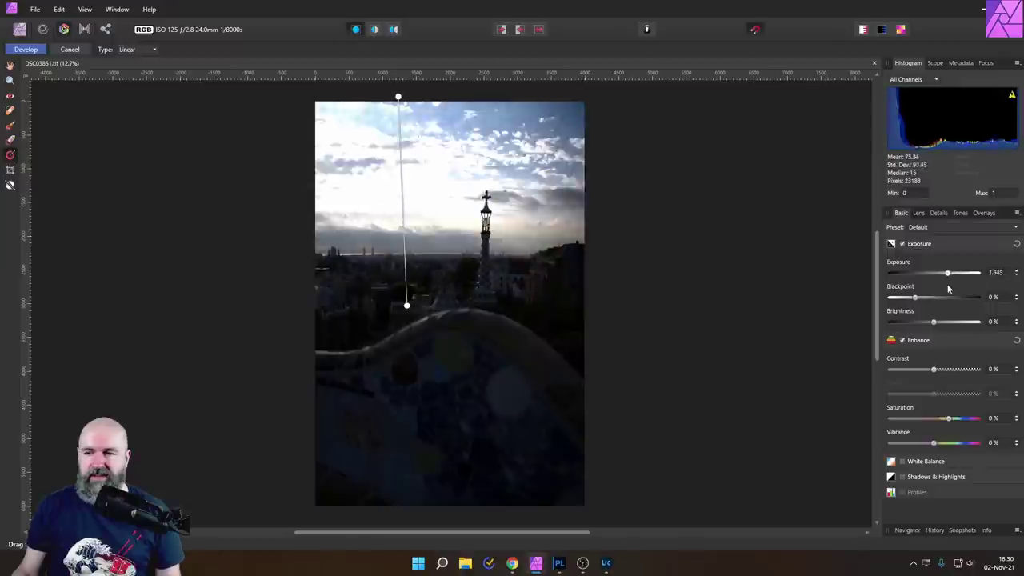
Step: Delete the brush overlay and the gradient overlay
left_click(983, 213)
left_click(898, 257)
left_click(1017, 516)
left_click(1017, 517)
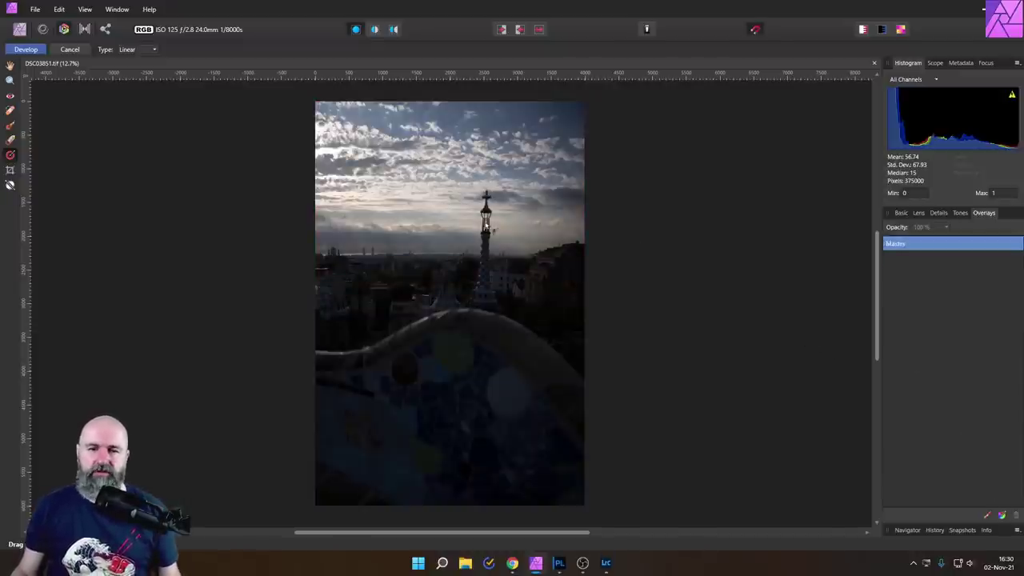
Step: Examine the tower, the skyline and the dark buildings up close, and return to the whole photo
scroll(492, 224, "up", 5)
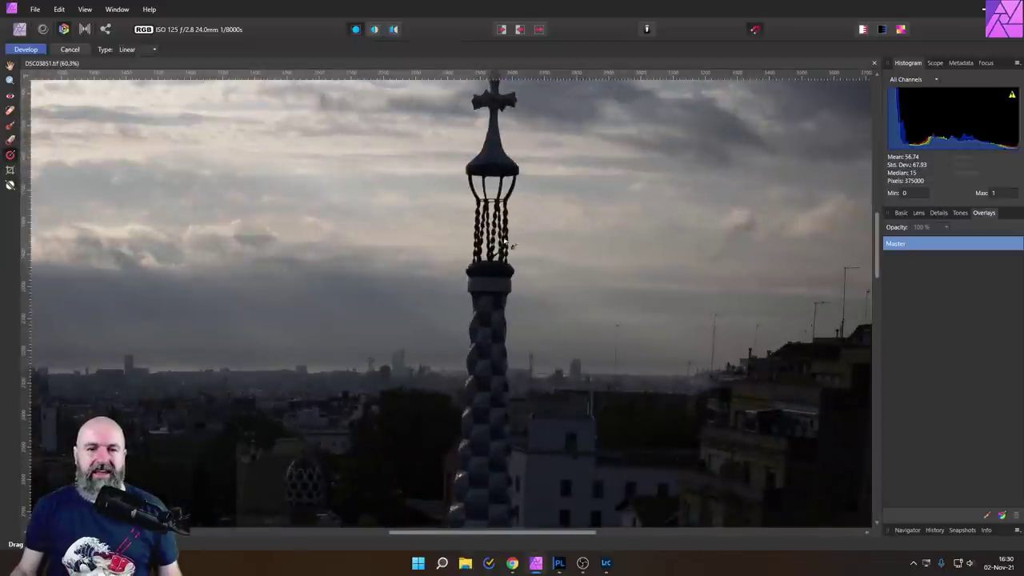
scroll(512, 217, "up", 3)
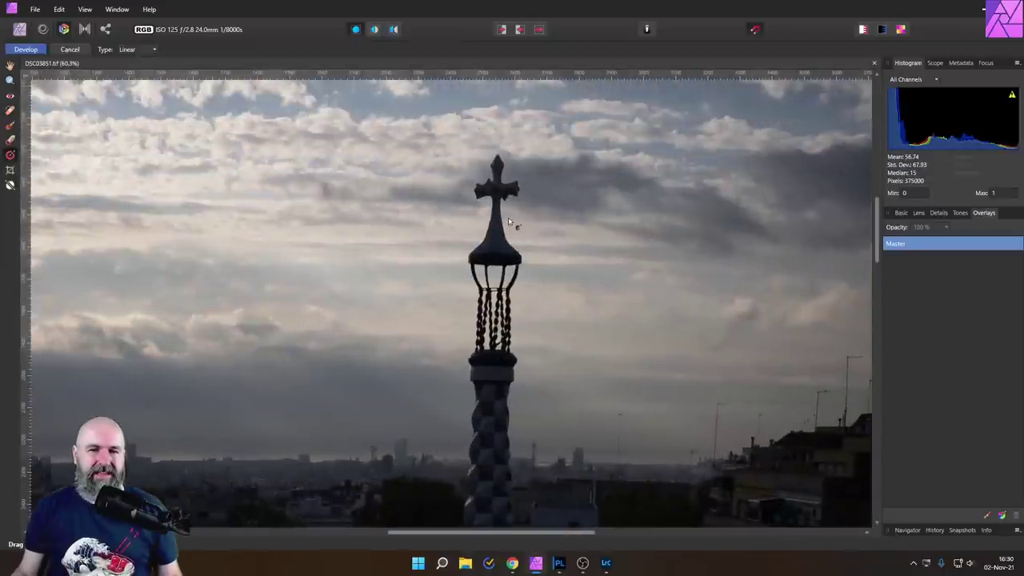
scroll(511, 183, "down", 2)
left_click_drag(736, 324, 594, 217)
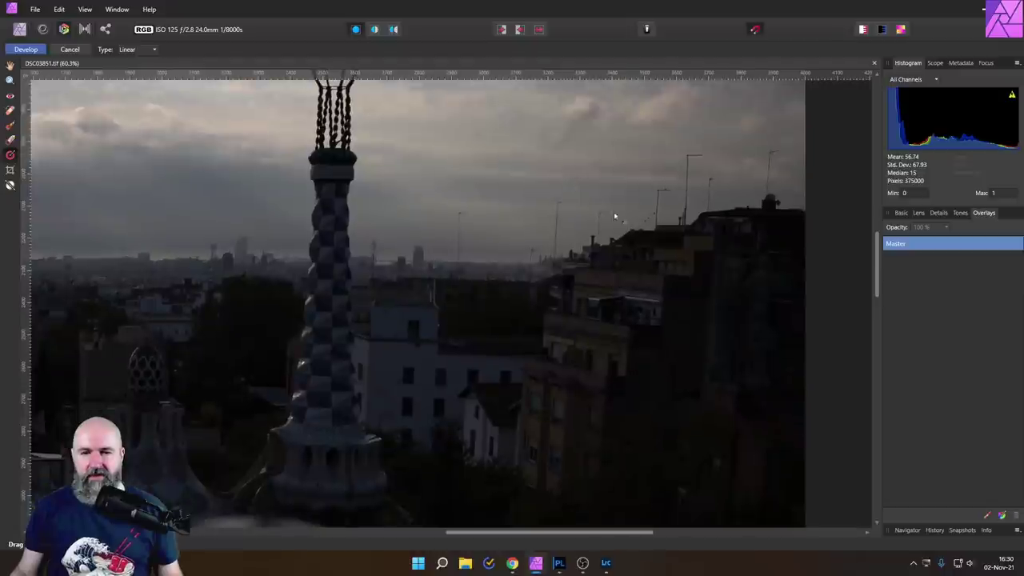
left_click_drag(348, 253, 688, 264)
left_click_drag(279, 270, 619, 272)
scroll(618, 272, "down", 3)
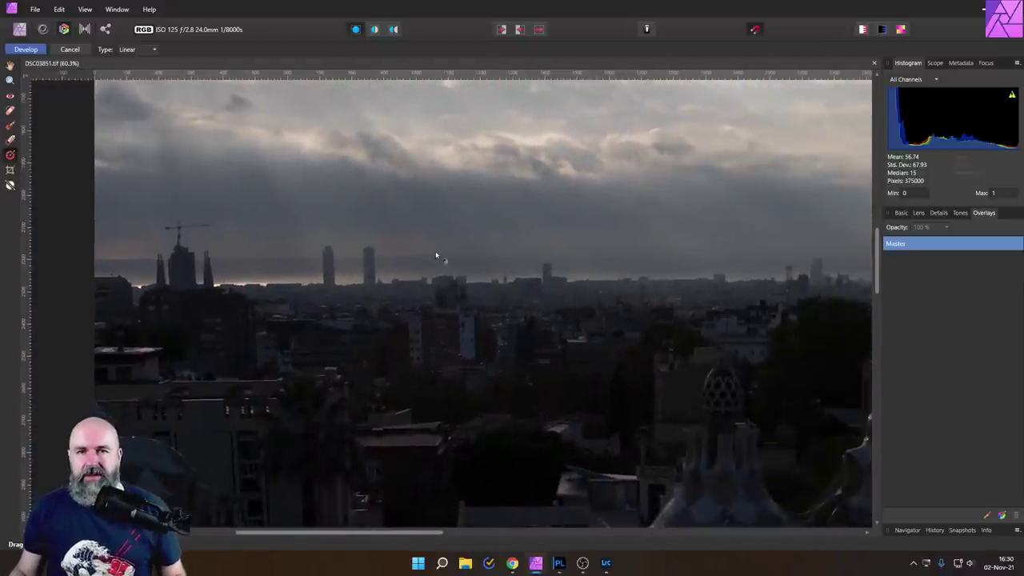
scroll(512, 242, "down", 3)
scroll(515, 242, "right", 2)
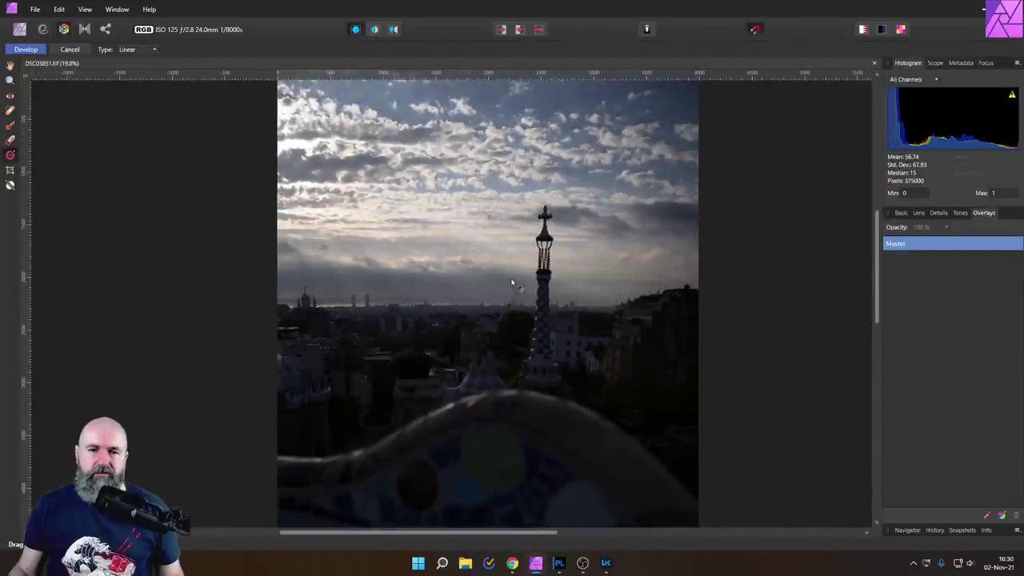
scroll(516, 240, "down", 1)
scroll(522, 239, "down", 2)
scroll(523, 229, "right", 1)
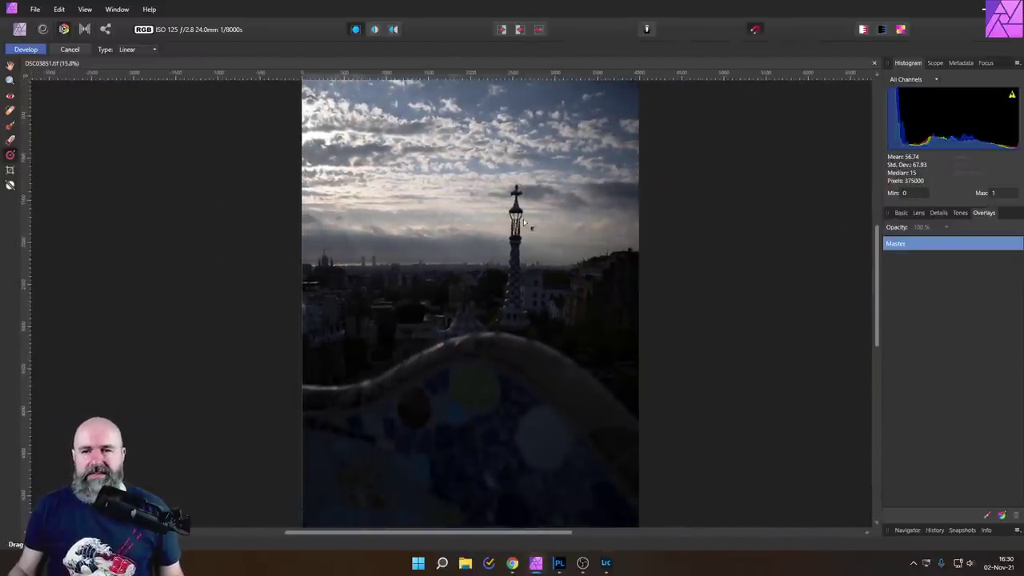
Step: Try raising the exposure to 5 on the master, and reset it to 0
left_click(901, 214)
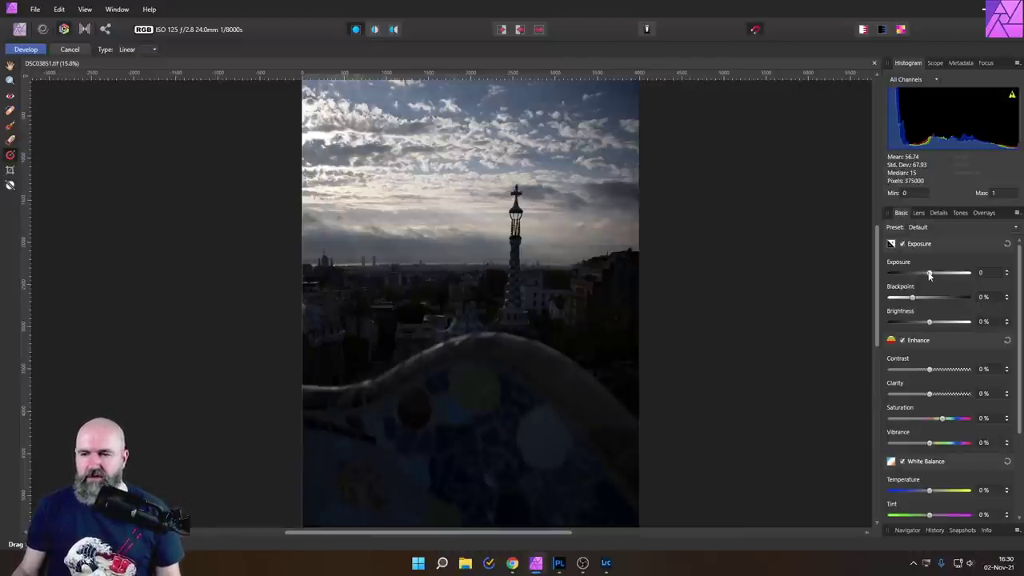
left_click_drag(929, 274, 970, 273)
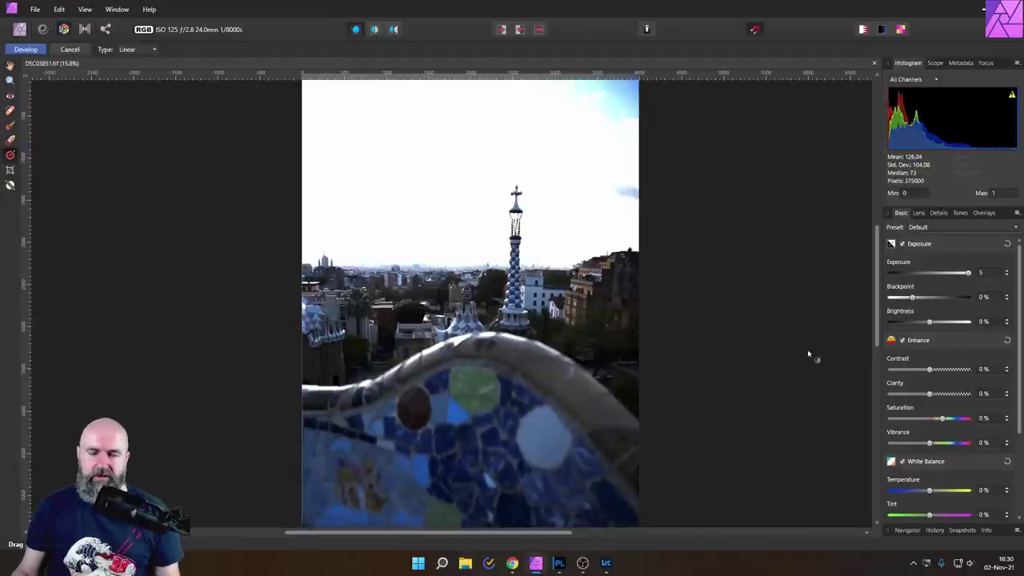
double_click(970, 275)
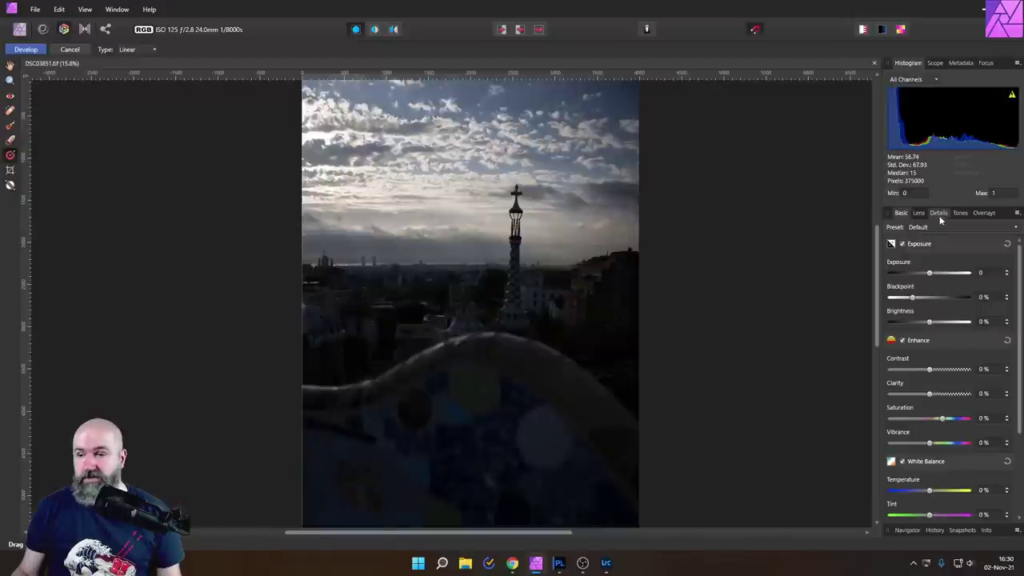
Step: Set the shadows to 100% and the exposure to 5, and develop the photo
scroll(940, 446, "down", 3)
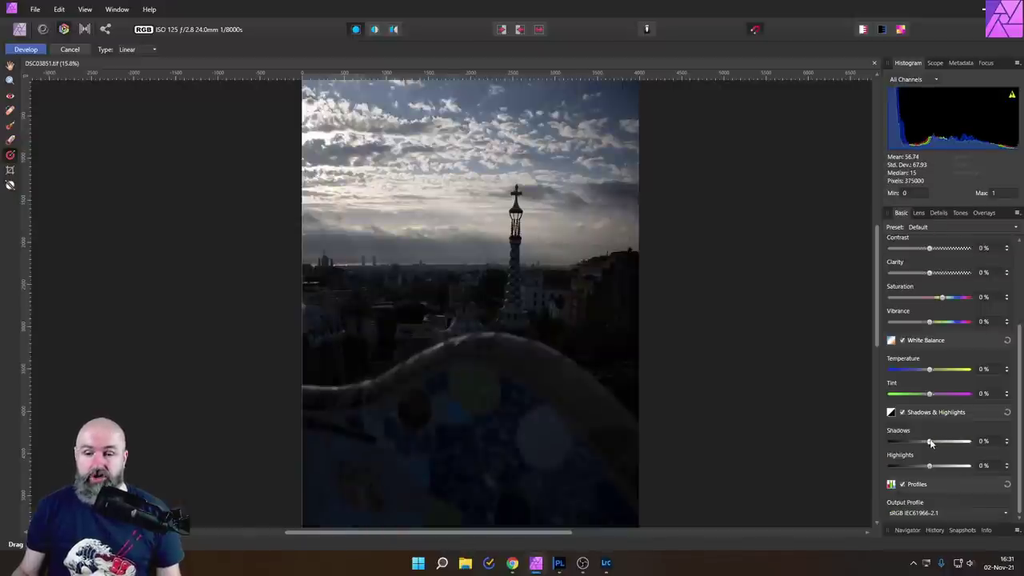
left_click_drag(930, 441, 995, 445)
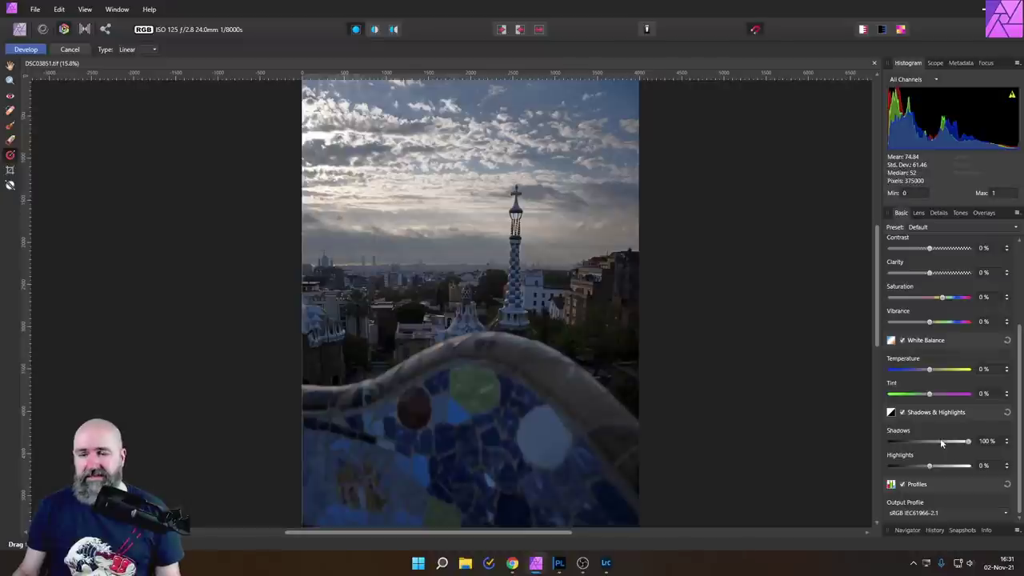
left_click(988, 442)
key("Return")
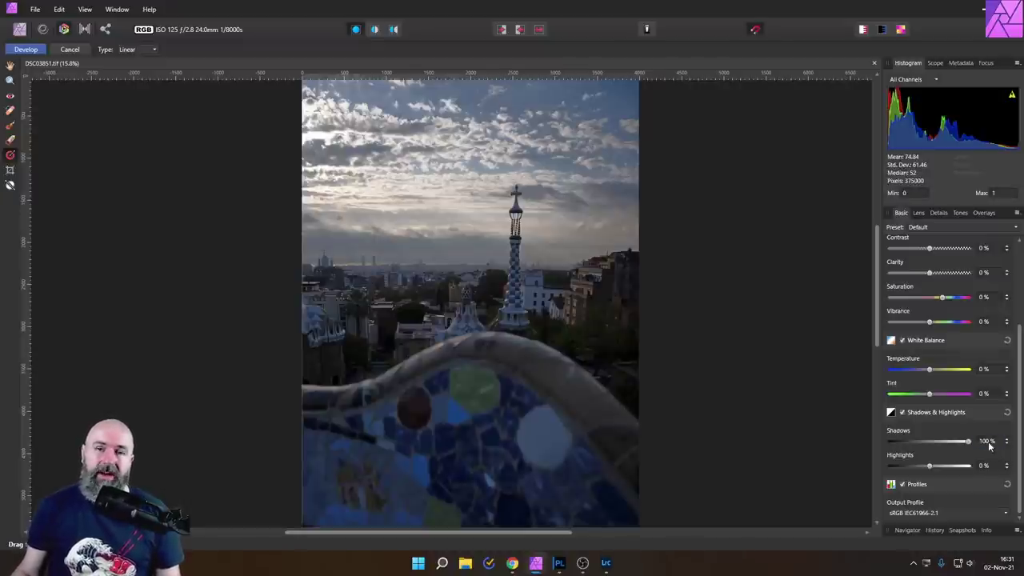
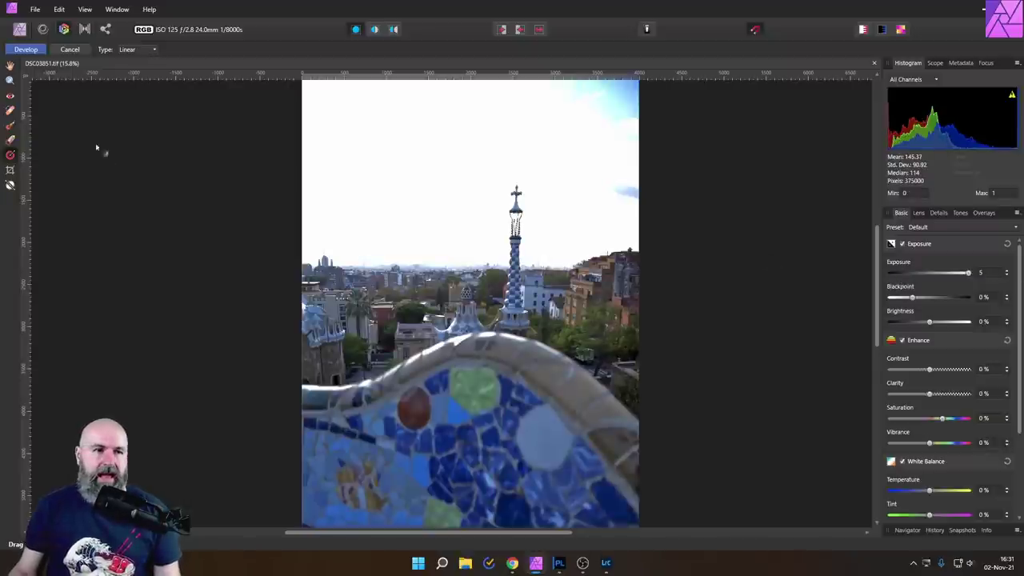
left_click(32, 50)
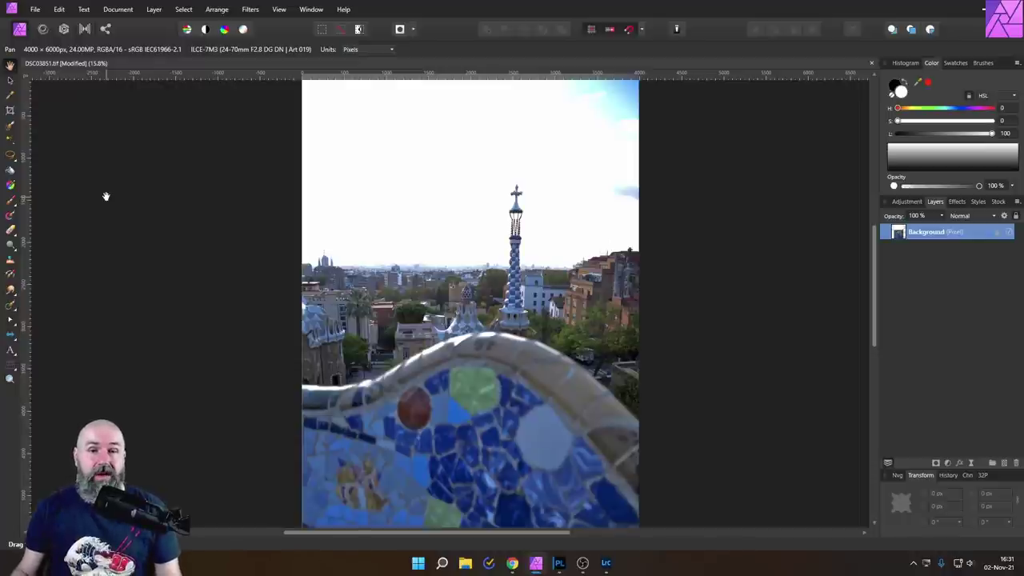
Step: Reopen the developed photo in the Develop Persona to check its settings, and cancel
left_click(64, 30)
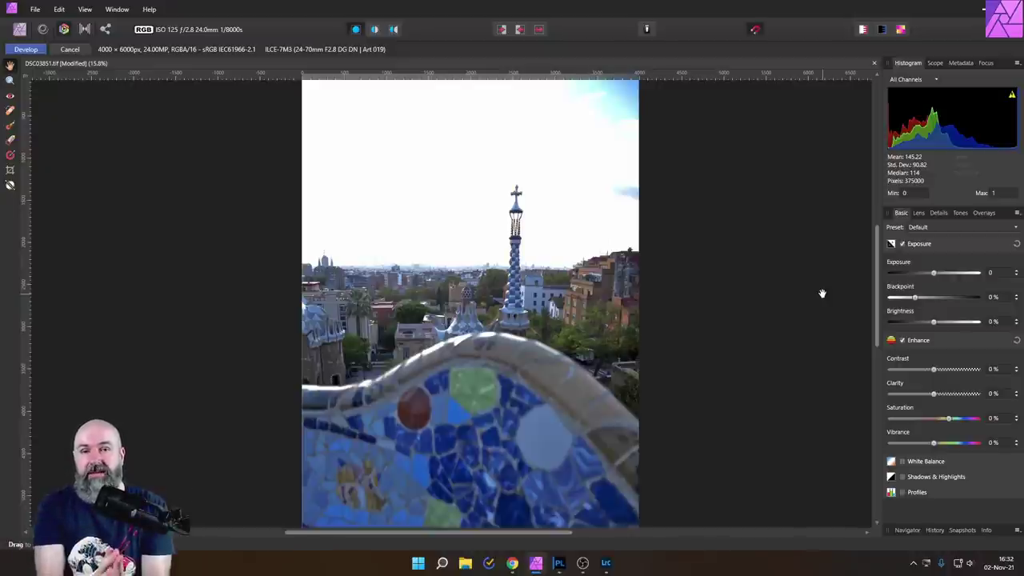
left_click(70, 49)
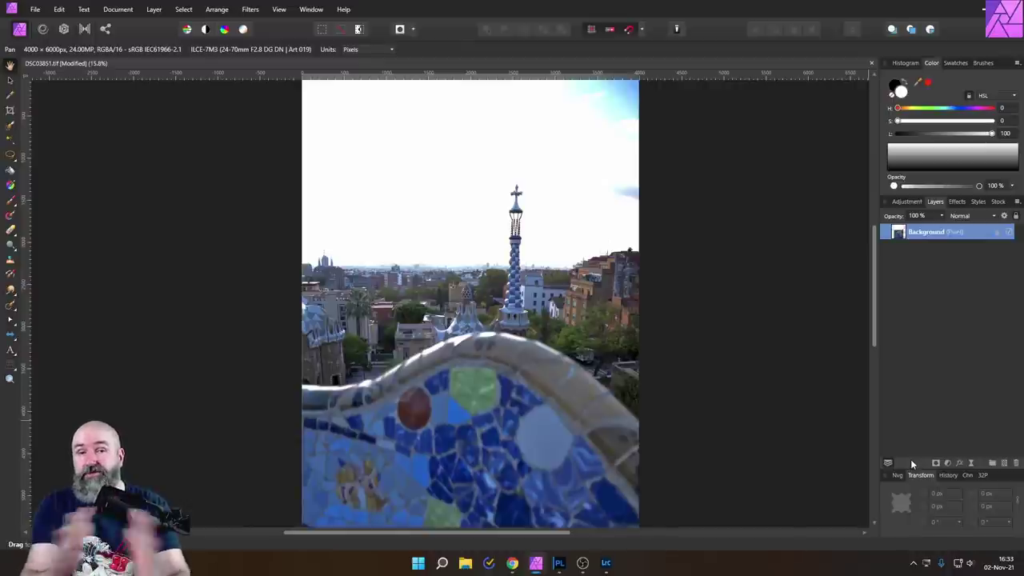
Step: Look through the available adjustment layers, layer effects and live filters without applying any to the Background layer
left_click(948, 463)
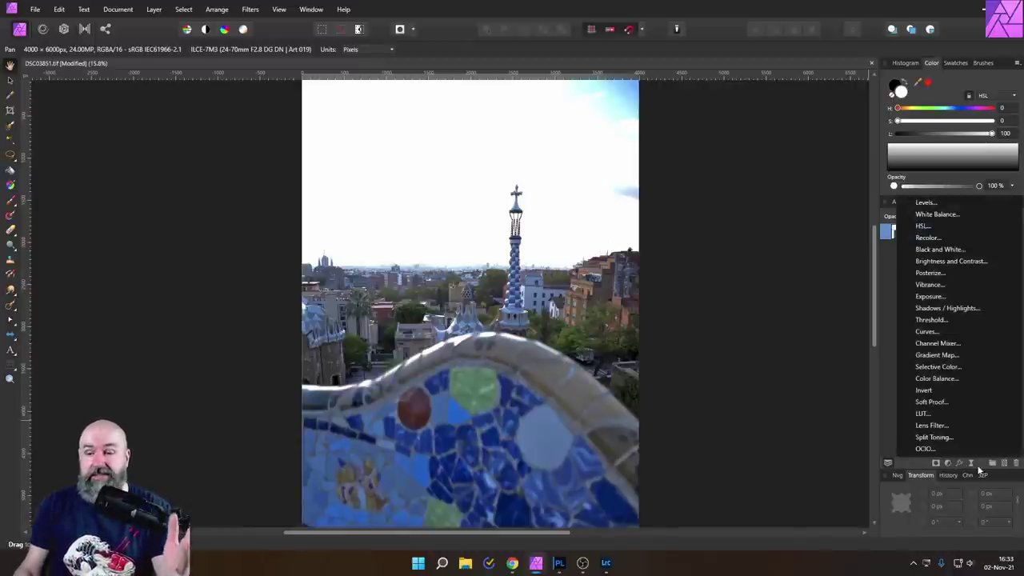
left_click(961, 462)
left_click(961, 462)
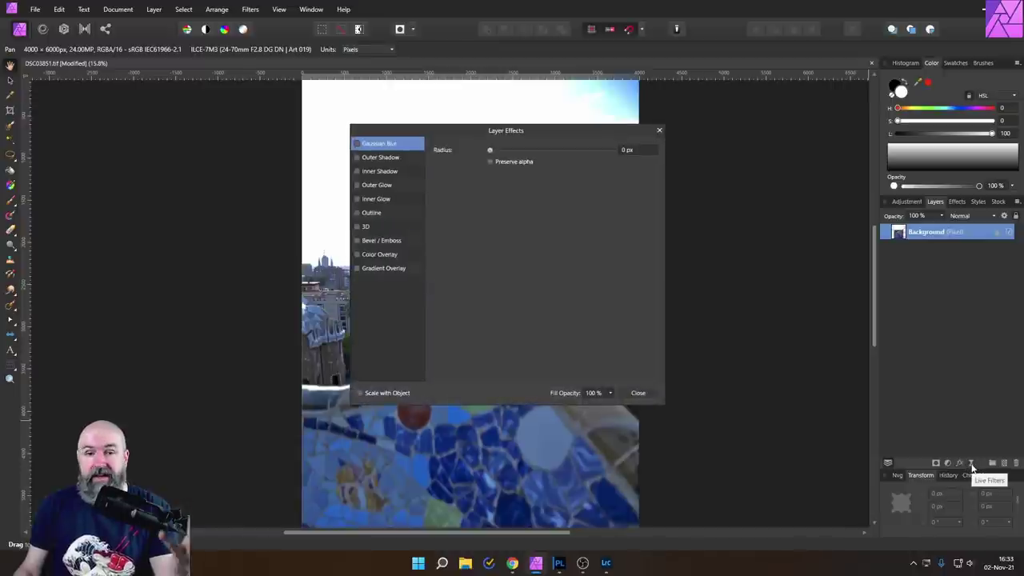
left_click(971, 464)
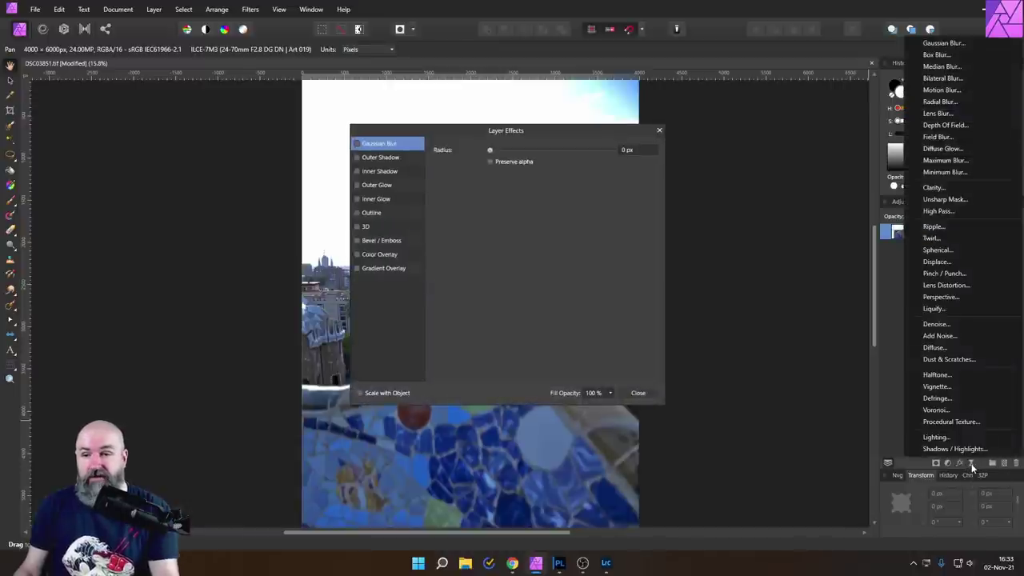
left_click(658, 132)
left_click(659, 132)
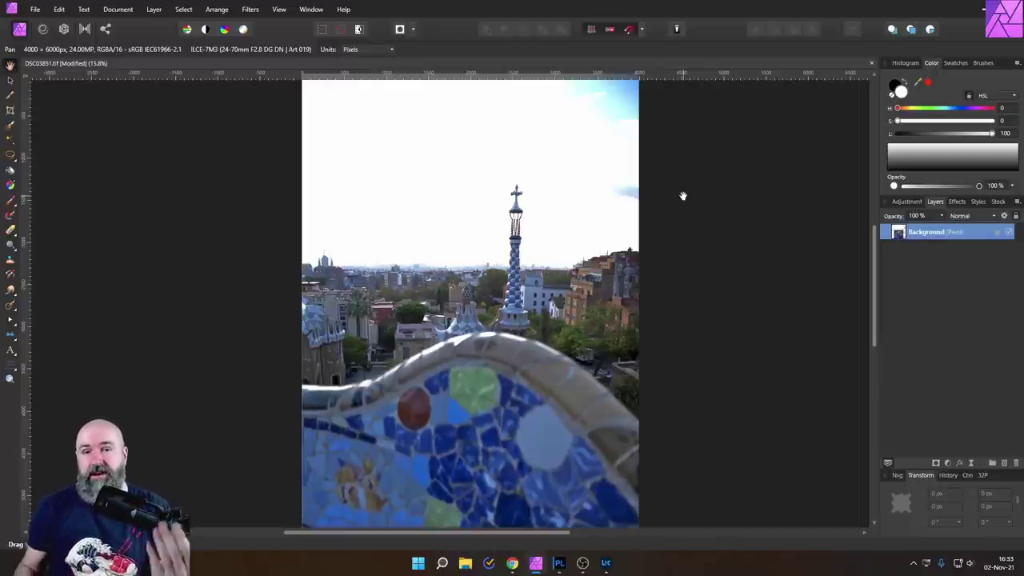
Step: Switch to DxO PhotoLab and look through the available correction palettes for the same photo
left_click(560, 564)
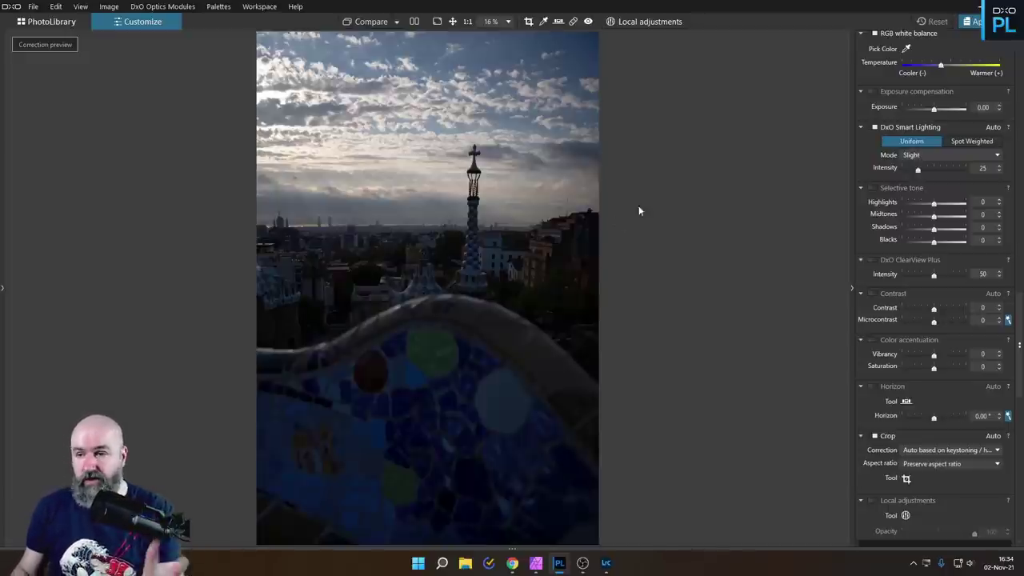
scroll(1020, 347, "down", 10)
scroll(1020, 347, "up", 6)
scroll(1021, 347, "up", 5)
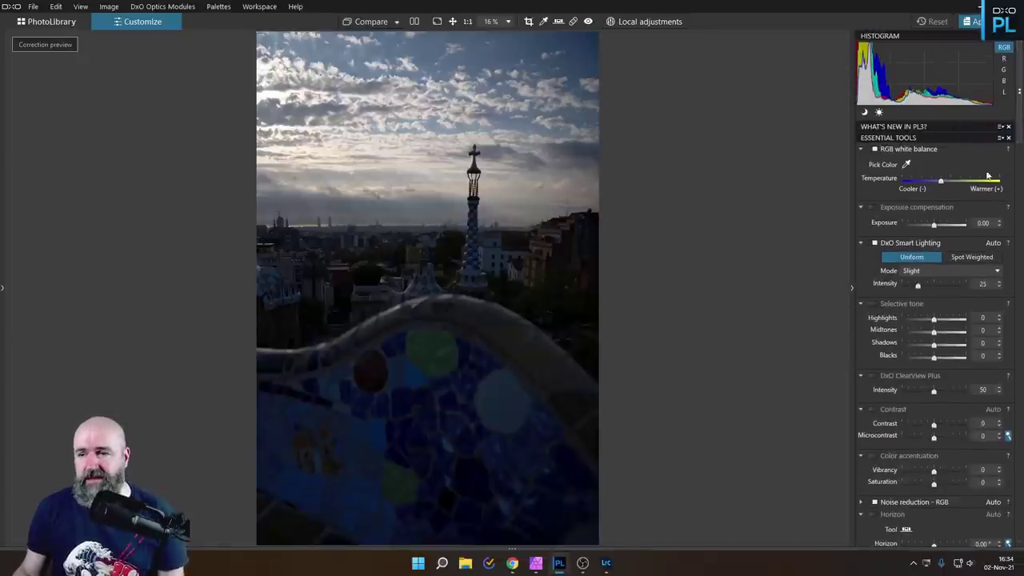
scroll(1021, 126, "down", 2)
left_click_drag(1021, 126, 1020, 238)
scroll(1007, 262, "up", 5)
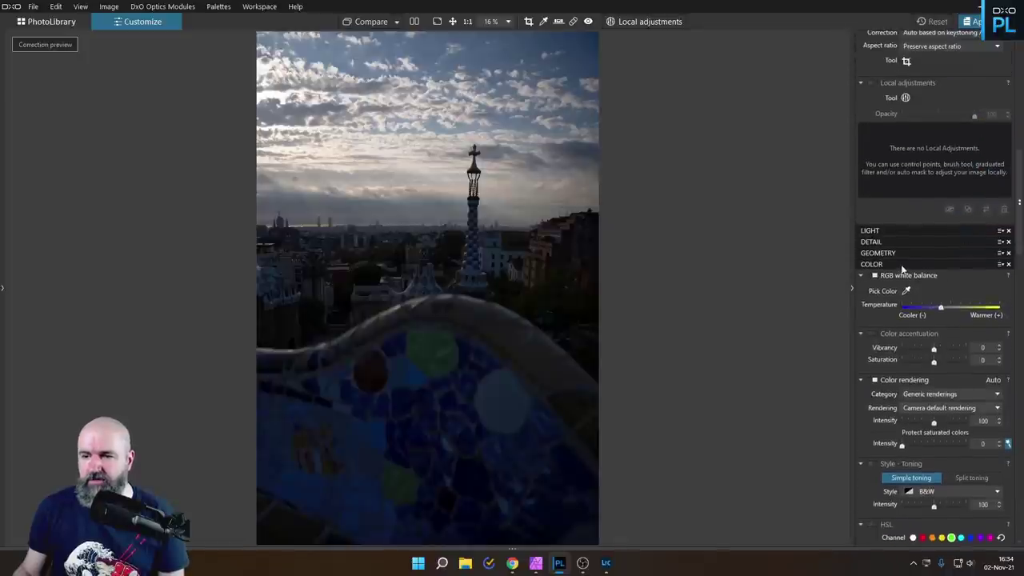
left_click(903, 264)
scroll(915, 312, "down", 8)
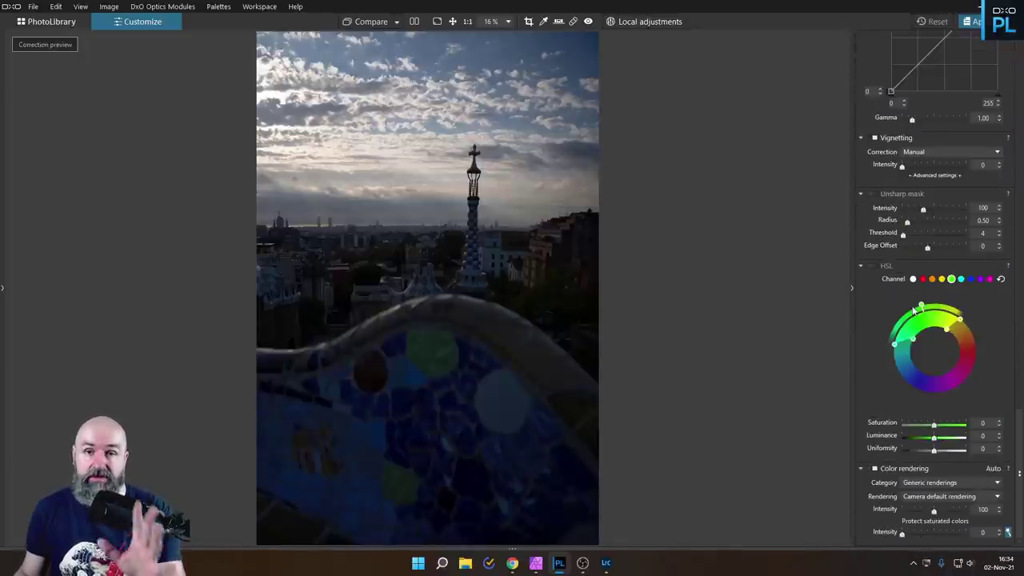
left_click_drag(1019, 424, 1012, 216)
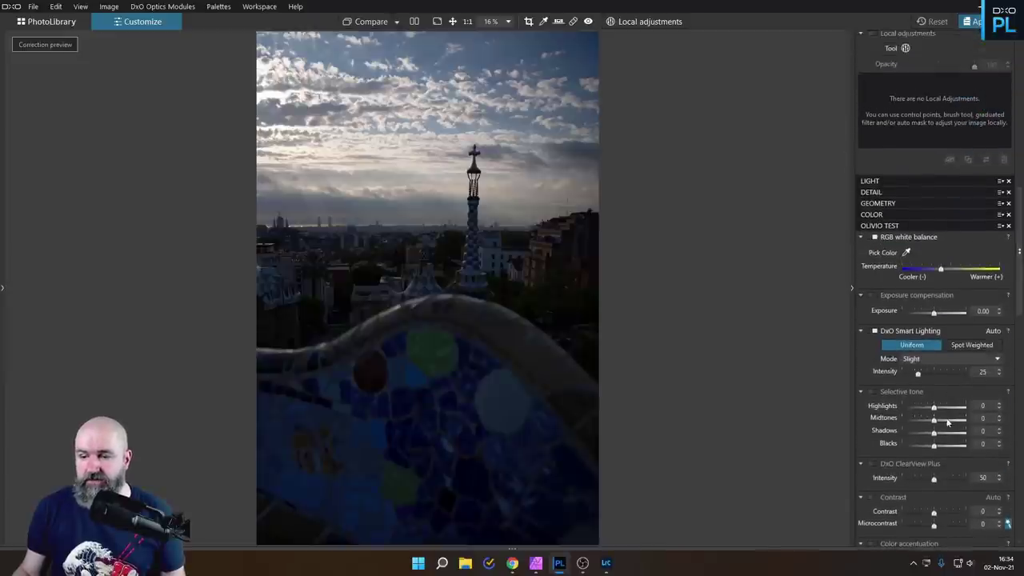
Step: Set the selective tone shadows to 100 and highlights to -19, and raise the exposure compensation to 0.83
left_click_drag(934, 432, 970, 432)
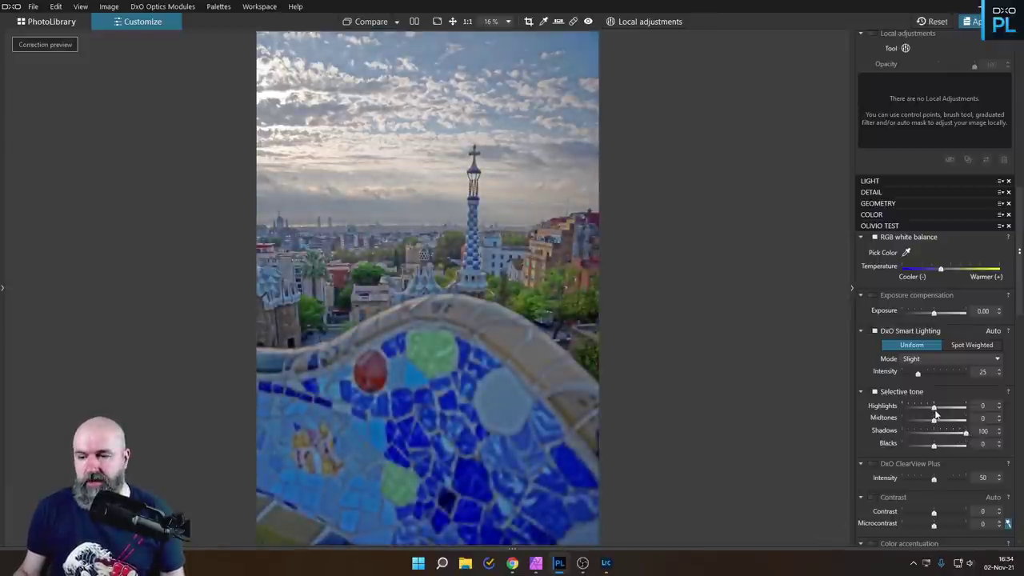
mouse_move(934, 407)
left_mouse_down()
mouse_move(919, 409)
mouse_move(930, 409)
left_mouse_up()
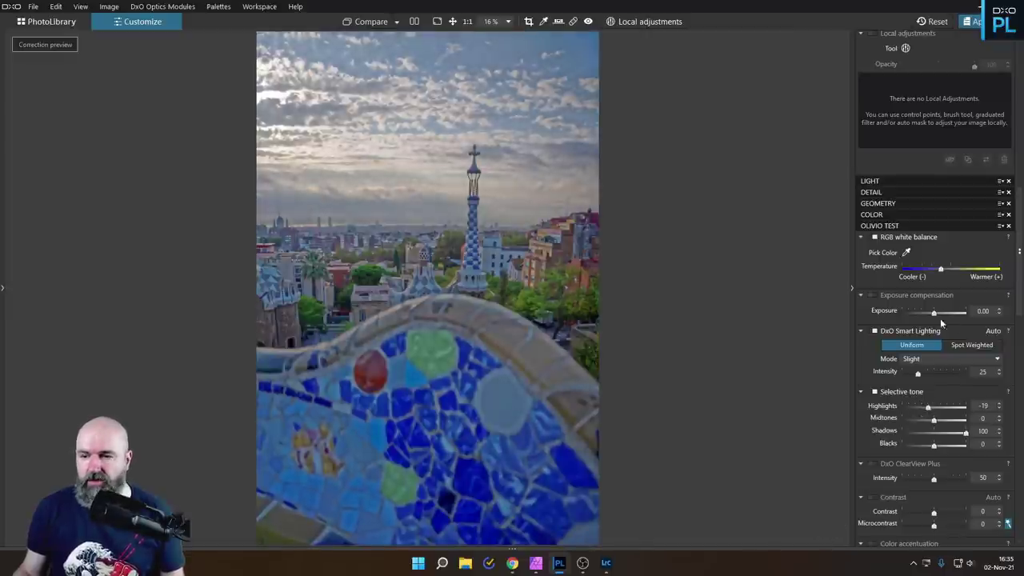
left_click_drag(935, 313, 942, 314)
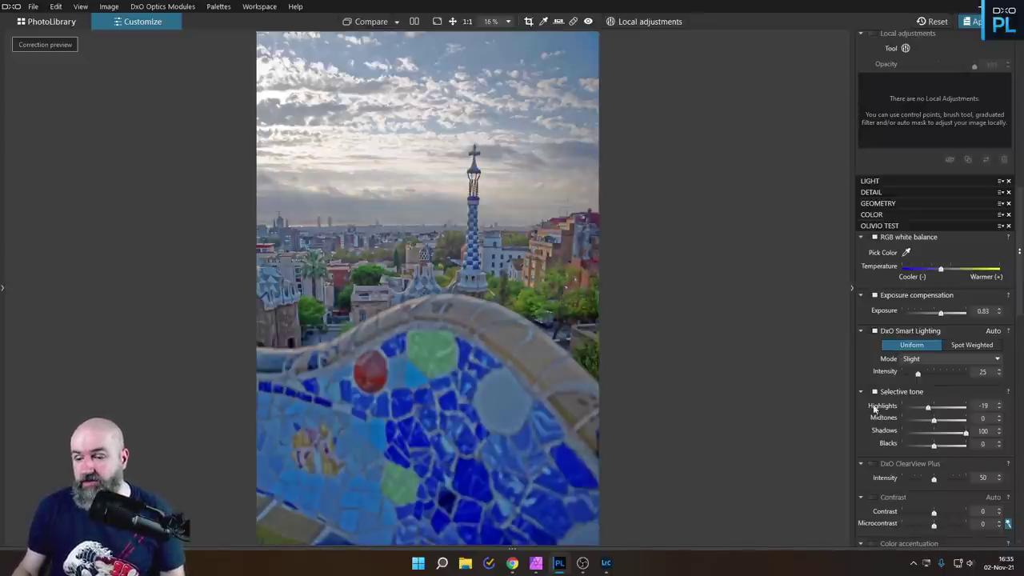
Step: Enable DxO ClearView Plus and set its intensity to 35
scroll(877, 410, "down", 2)
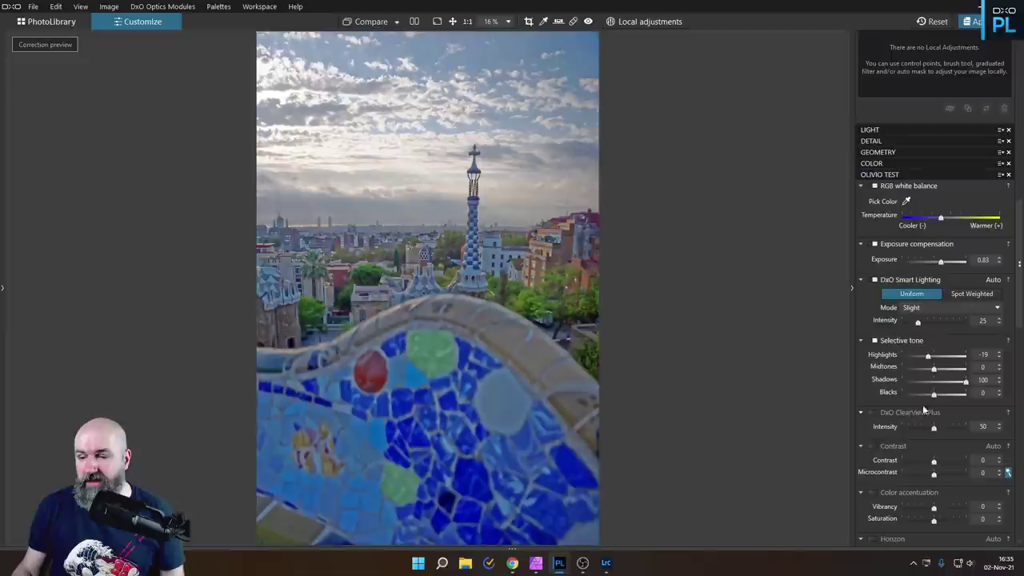
left_click(874, 413)
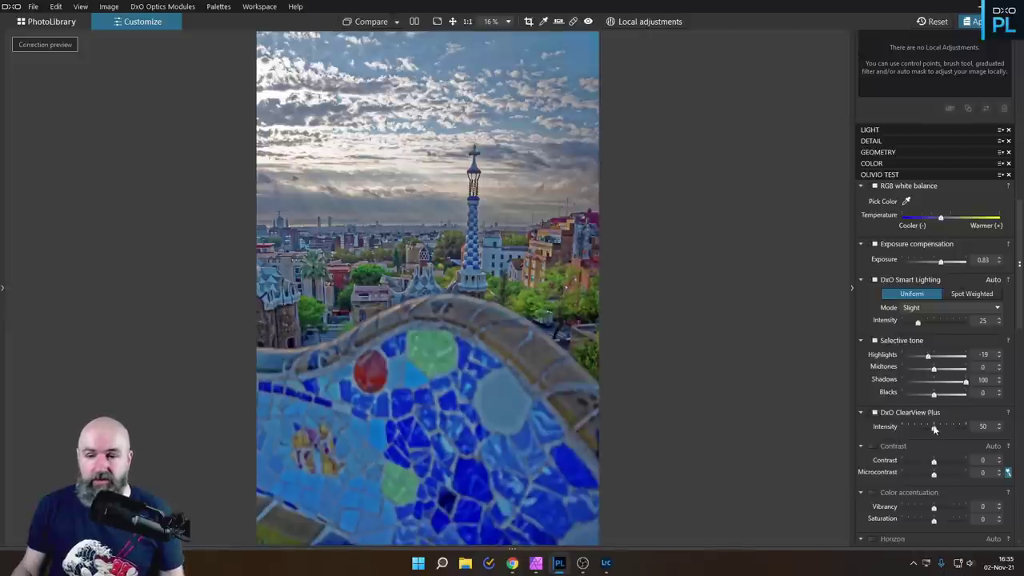
left_click_drag(935, 430, 922, 430)
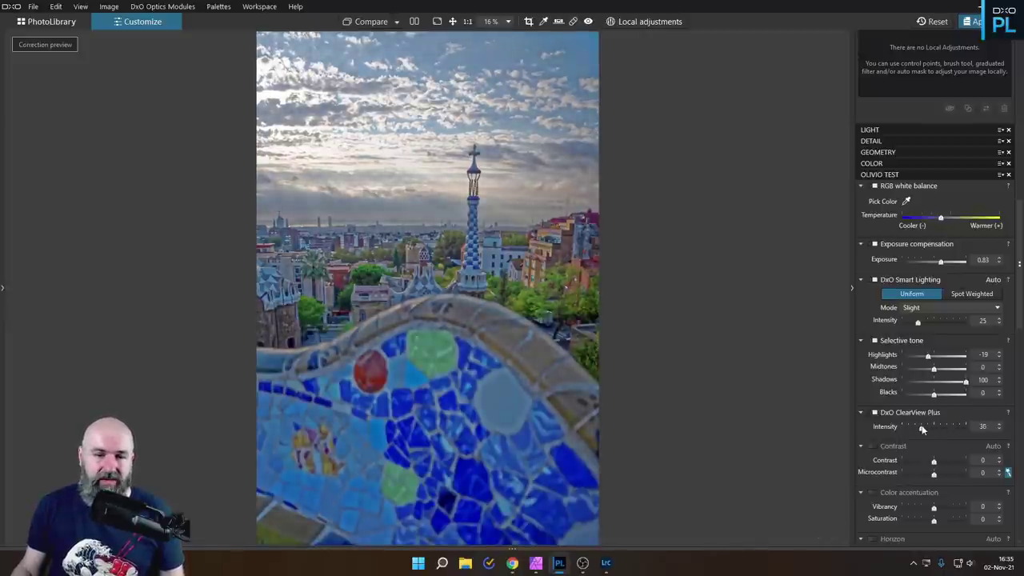
left_click_drag(923, 430, 925, 429)
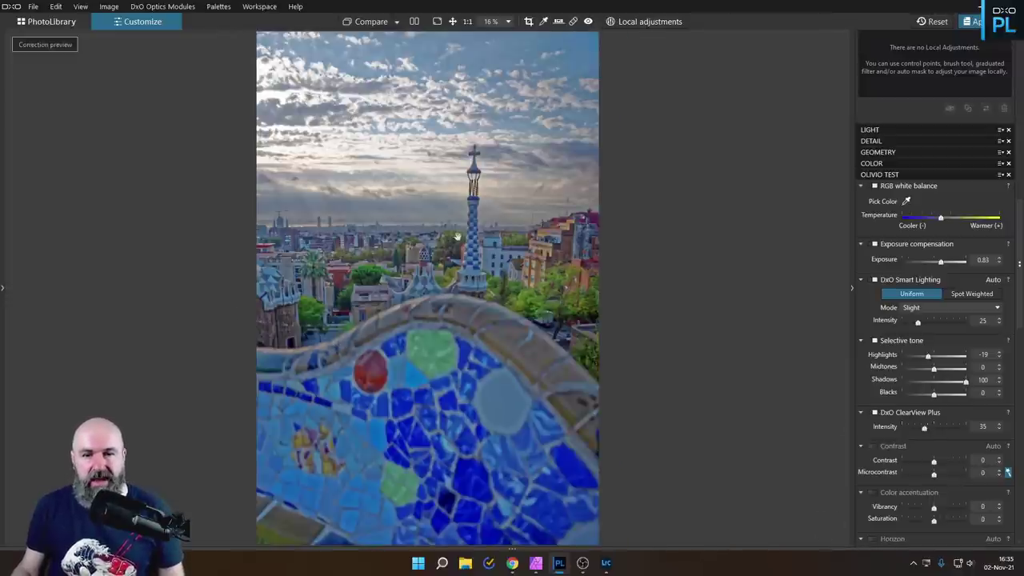
Step: Set the microcontrast to 28 and inspect the tower and buildings up close
scroll(457, 237, "up", 2)
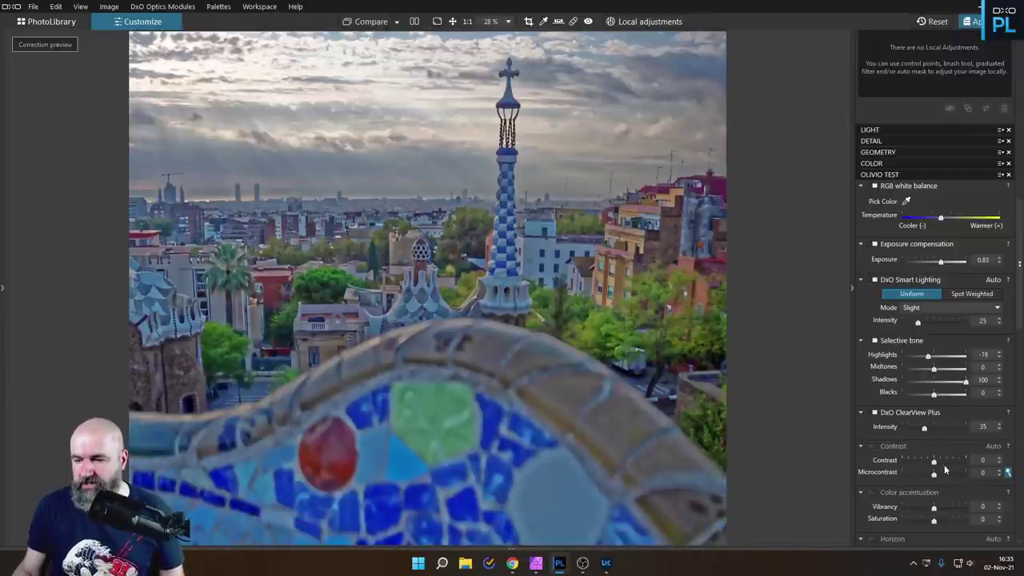
left_click_drag(935, 479, 944, 477)
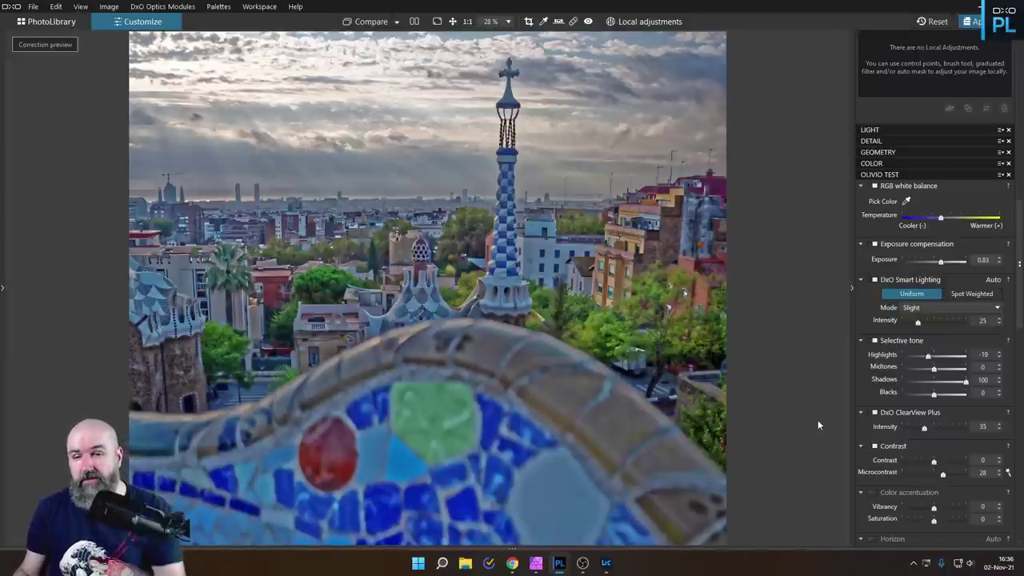
scroll(636, 240, "up", 1)
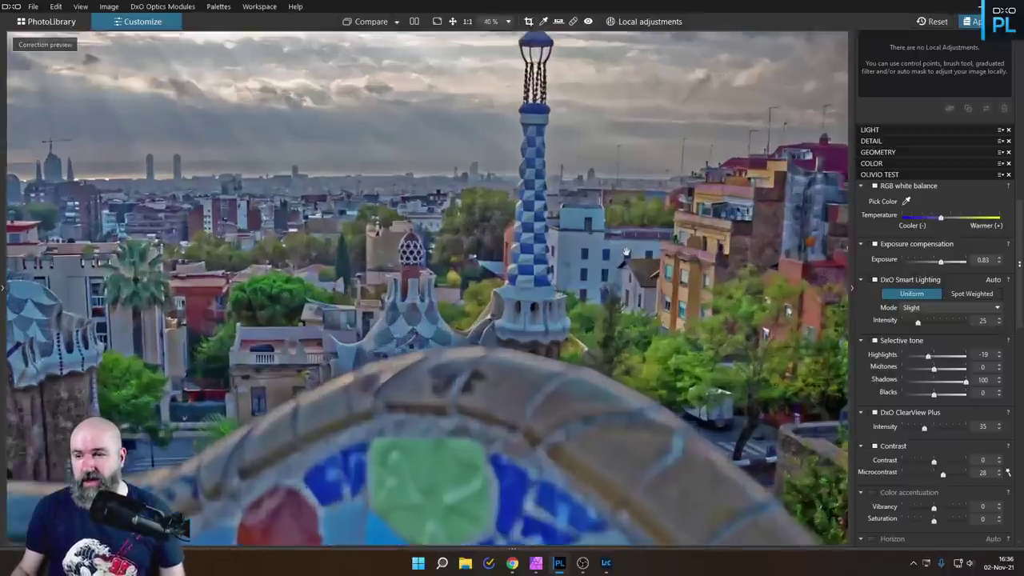
scroll(636, 240, "up", 3)
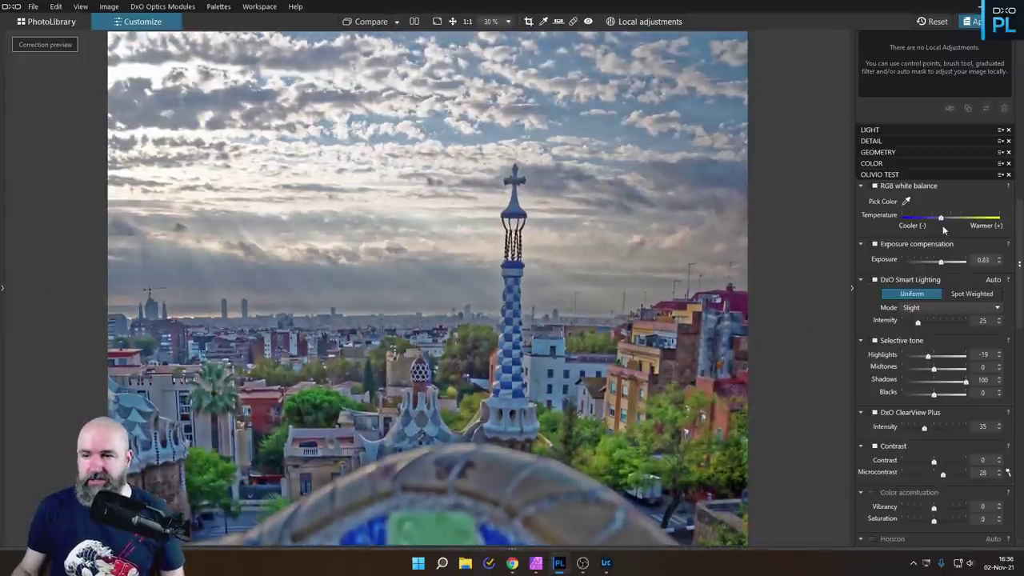
Step: Make the RGB white balance temperature much warmer and check the sky and city in the photo
left_click_drag(942, 223, 986, 224)
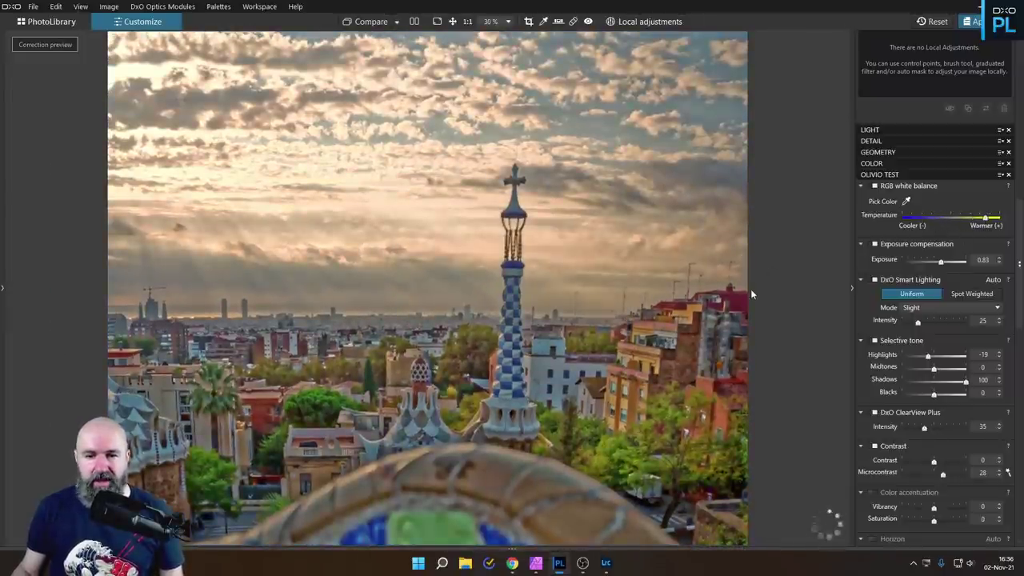
scroll(571, 361, "down", 1)
scroll(571, 361, "down", 2)
scroll(568, 356, "up", 3)
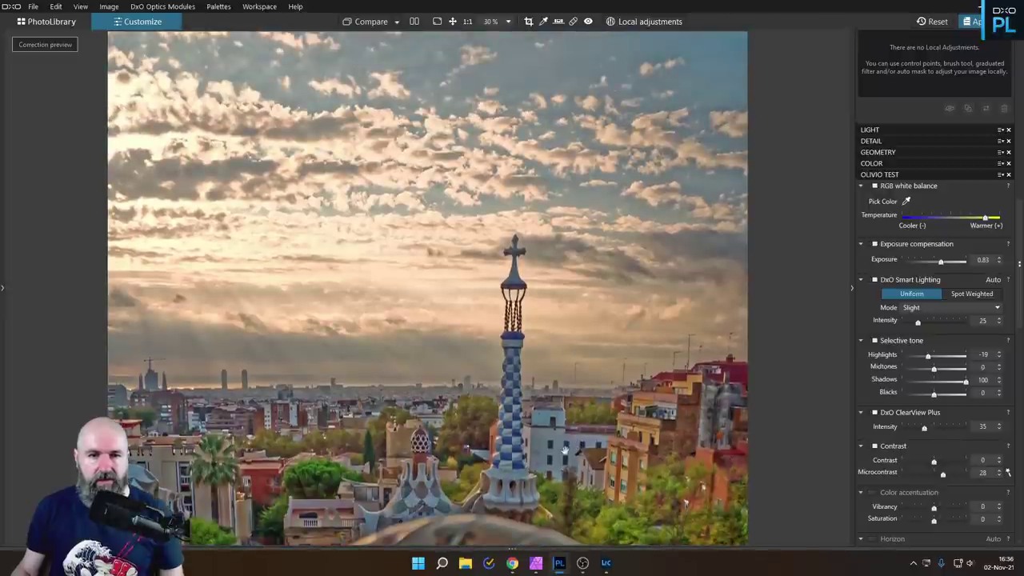
scroll(566, 352, "down", 3)
scroll(567, 350, "down", 2)
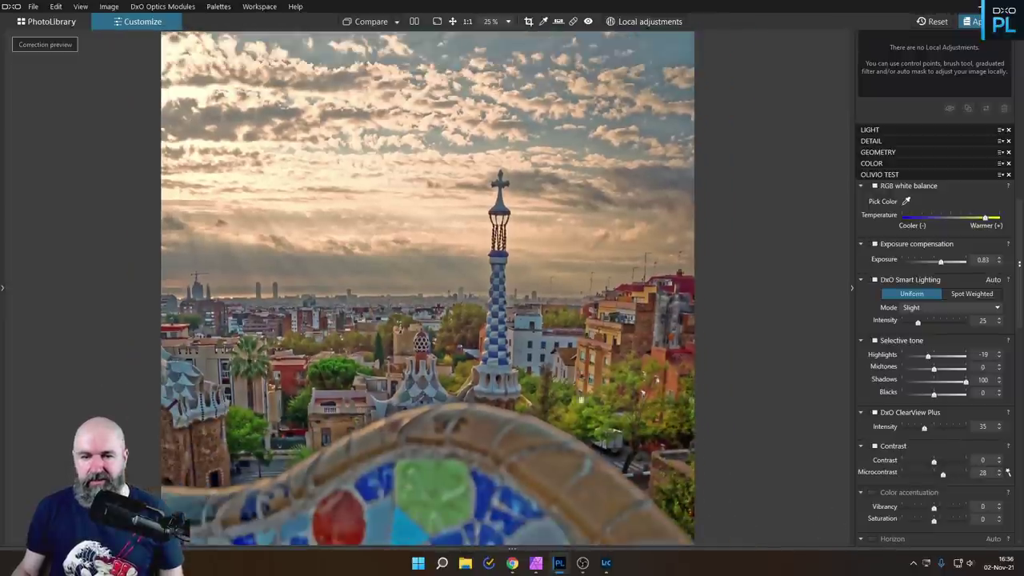
Step: Set the vibrancy in Color accentuation to 14
scroll(582, 376, "down", 3)
scroll(913, 404, "down", 3)
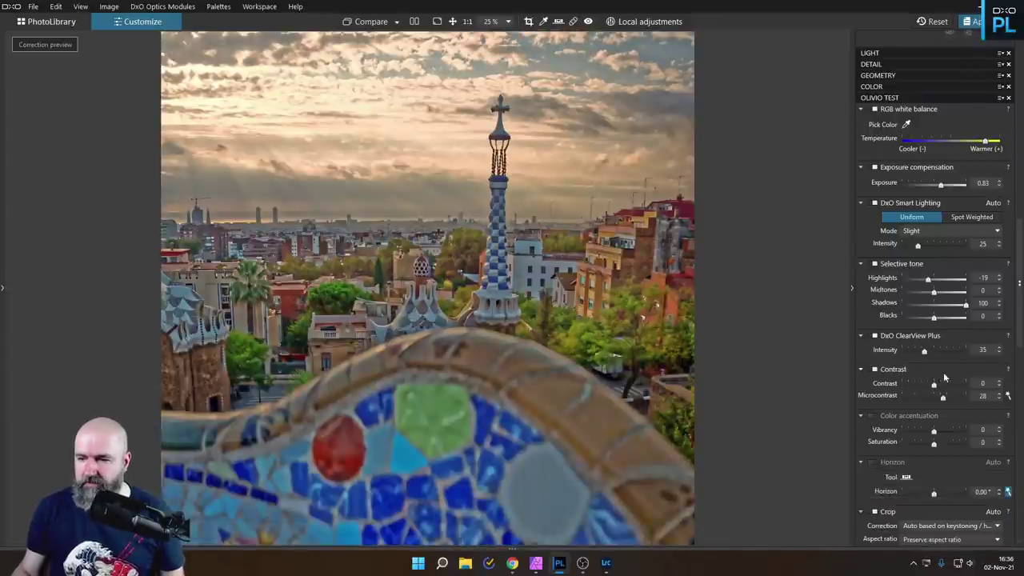
scroll(912, 421, "down", 2)
left_click_drag(935, 383, 941, 383)
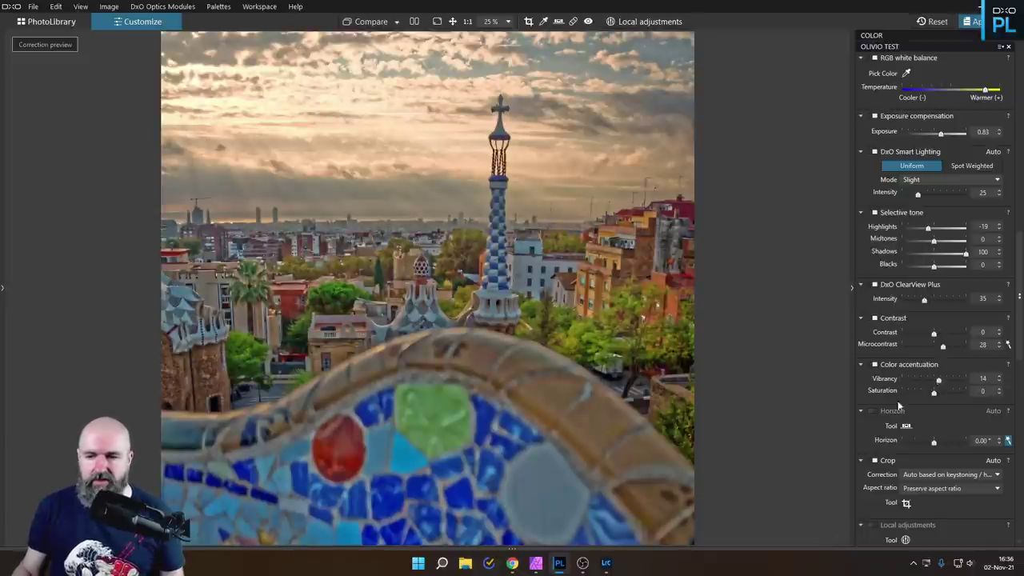
Step: For the green HSL channel, set the saturation to -44 and the luminance to -14
scroll(893, 413, "down", 15)
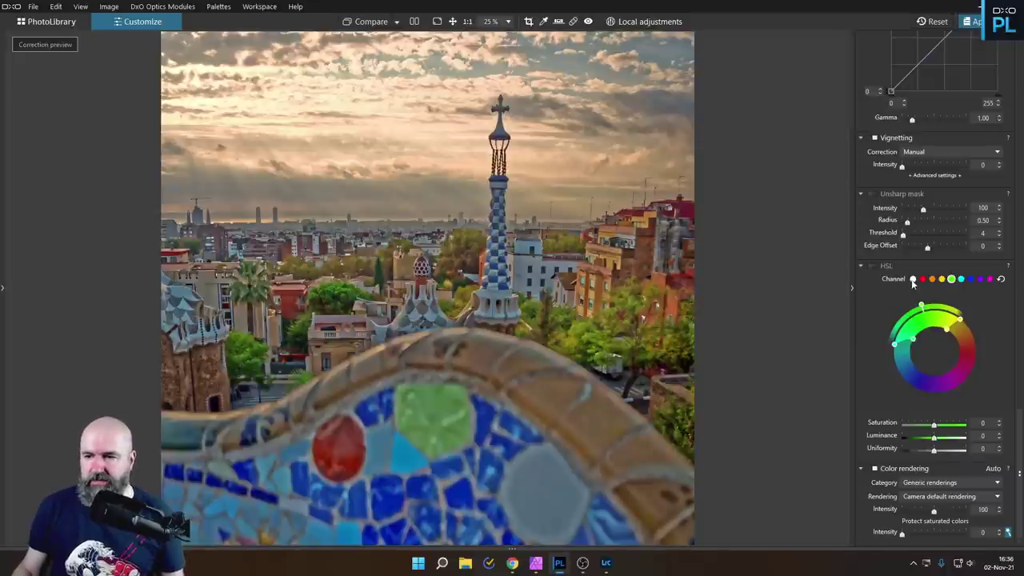
left_click(913, 279)
left_click(942, 279)
left_click(952, 279)
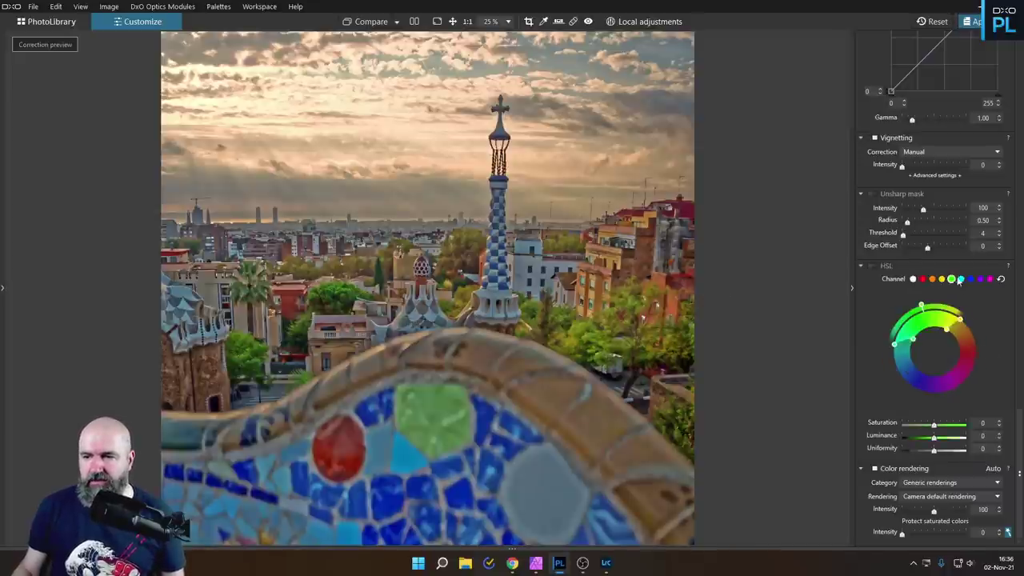
mouse_move(932, 430)
left_mouse_down()
mouse_move(921, 426)
mouse_move(931, 440)
left_mouse_up()
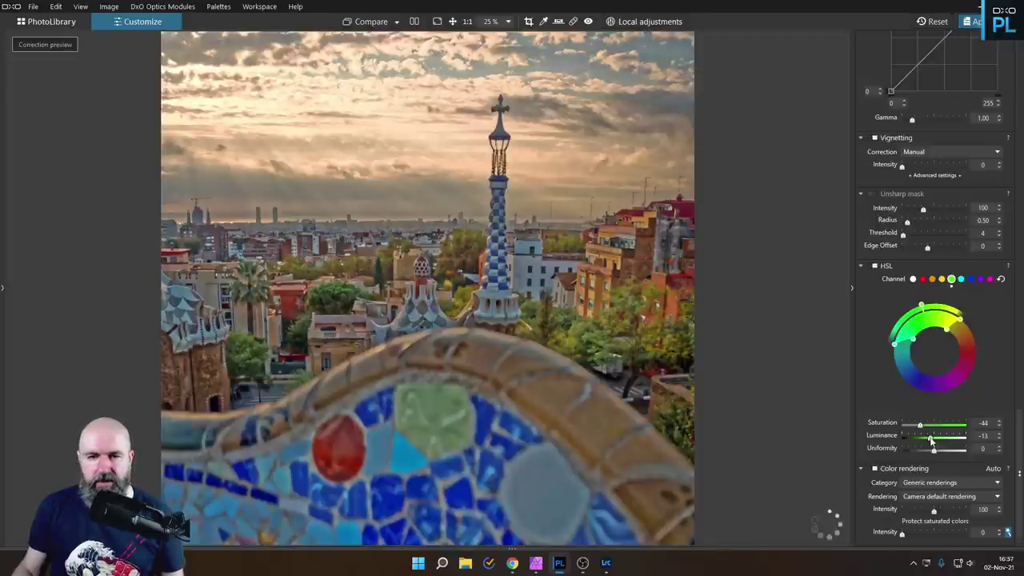
left_click_drag(932, 440, 930, 439)
Step: Turn on local adjustments and add a control point in the clouds, enlarging its area to cover most of the sky
left_click_drag(551, 172, 548, 291)
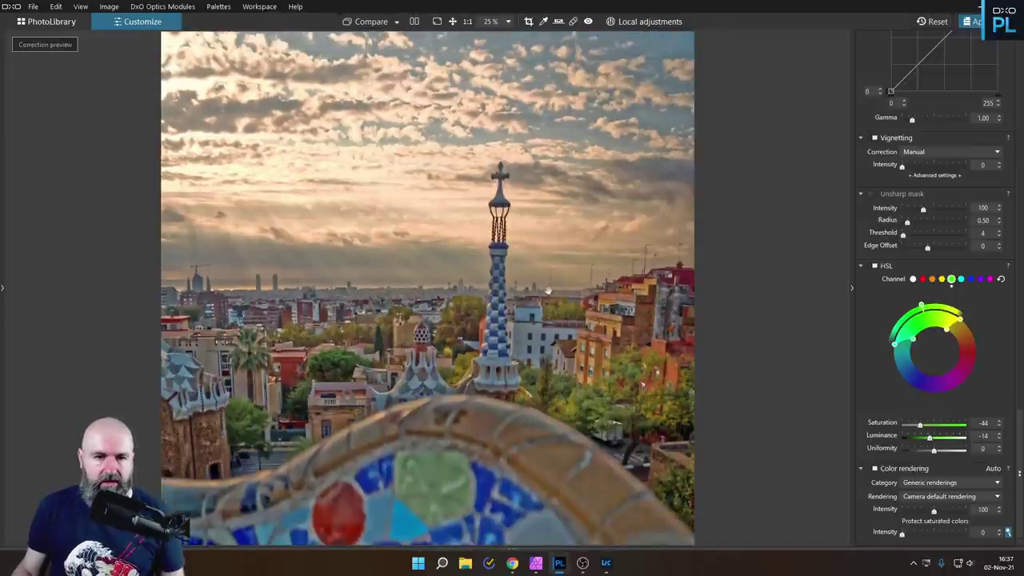
scroll(465, 247, "down", 2)
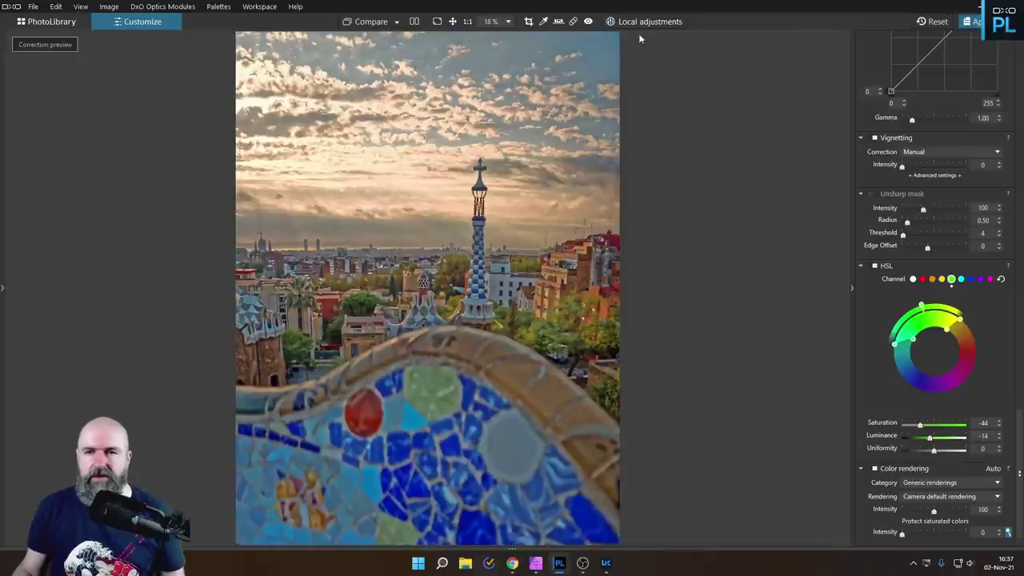
left_click(614, 22)
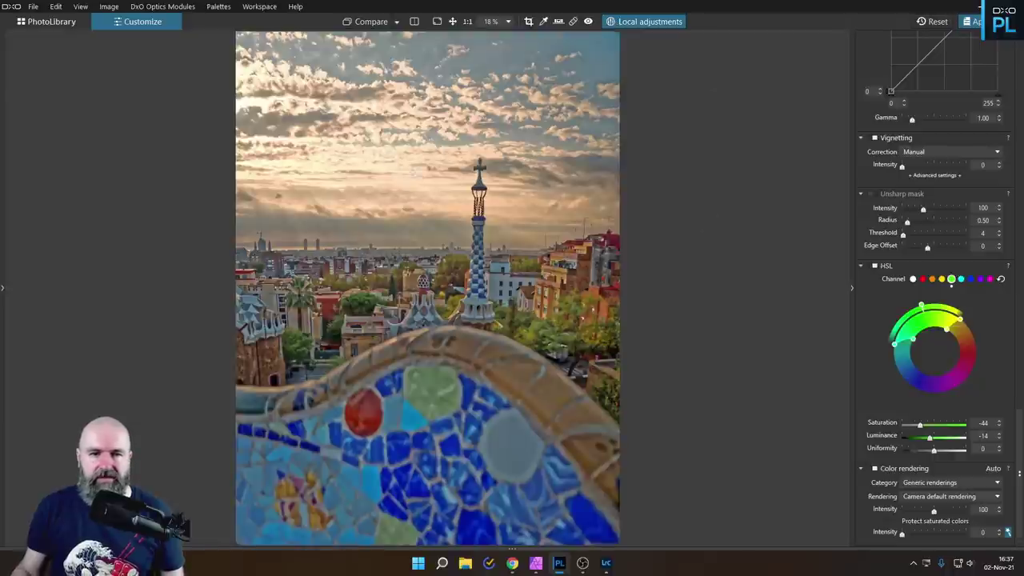
right_click(413, 173)
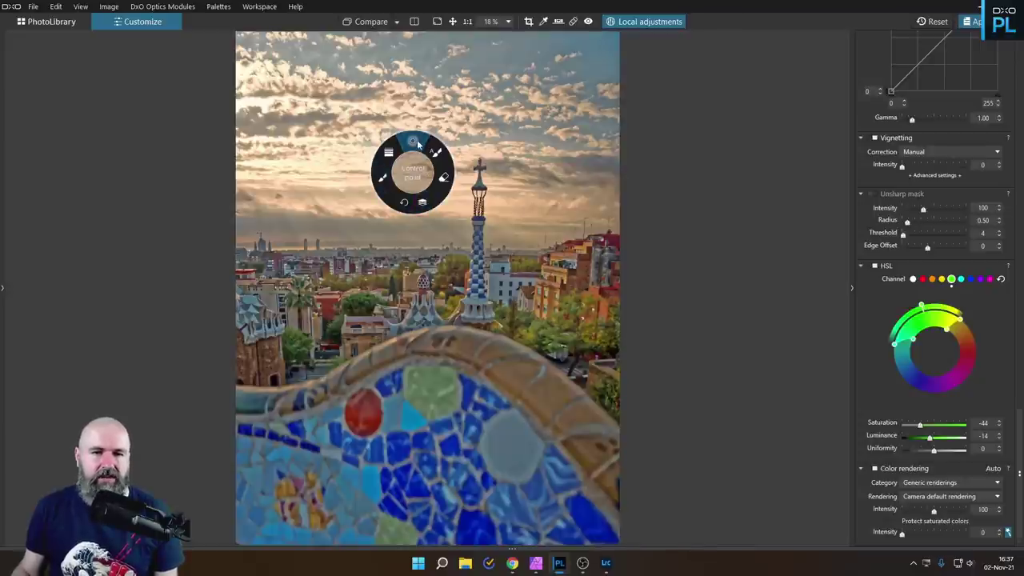
left_click(413, 143)
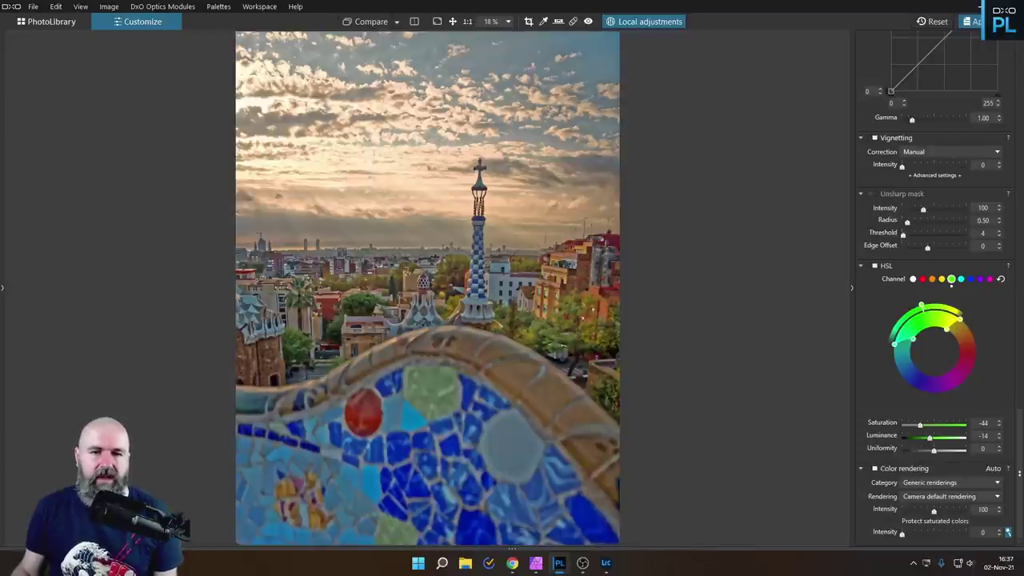
left_click(375, 142)
left_click_drag(454, 130, 568, 132)
mouse_move(374, 142)
left_mouse_down()
mouse_move(399, 137)
mouse_move(390, 133)
left_mouse_up()
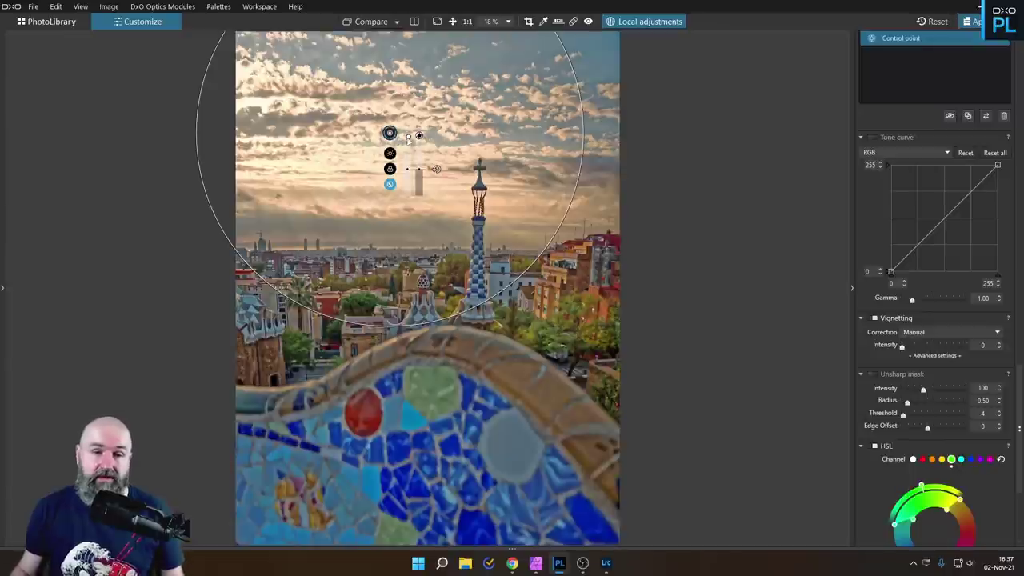
Step: Slightly raise the contrast and microcontrast of the sky control point and adjust its ClearView Plus
left_click(390, 153)
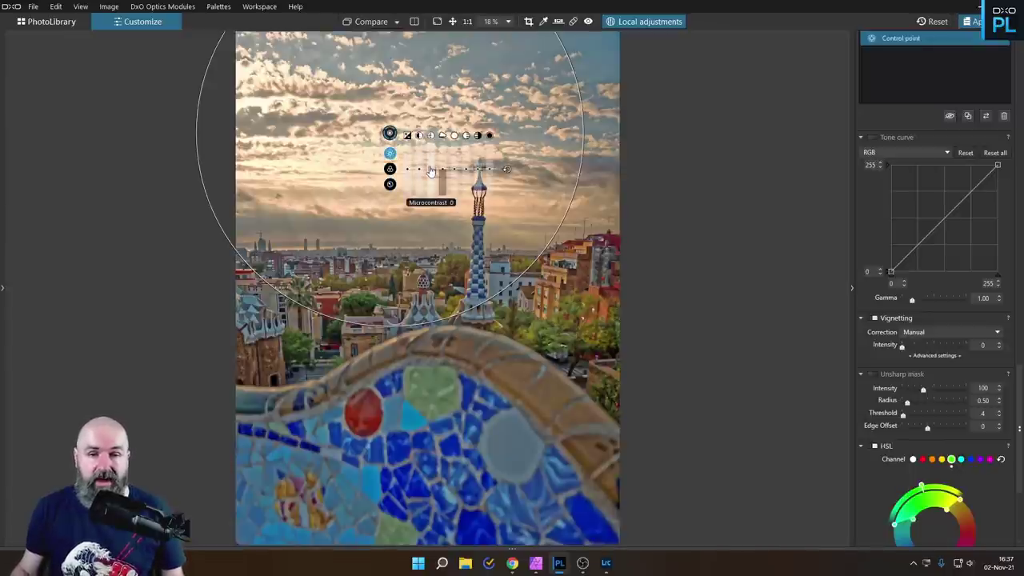
left_click_drag(430, 171, 420, 169)
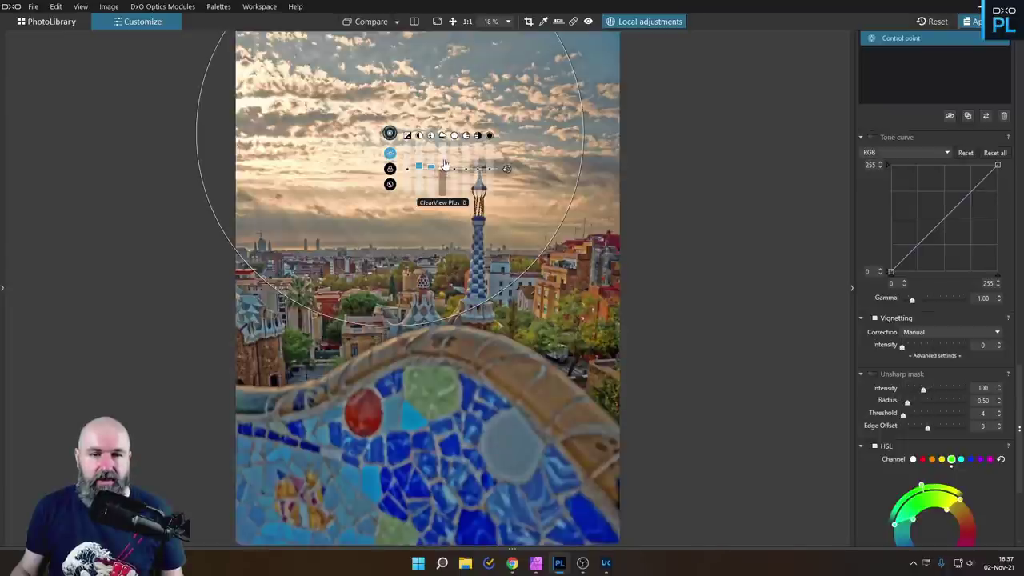
left_click_drag(446, 162, 446, 168)
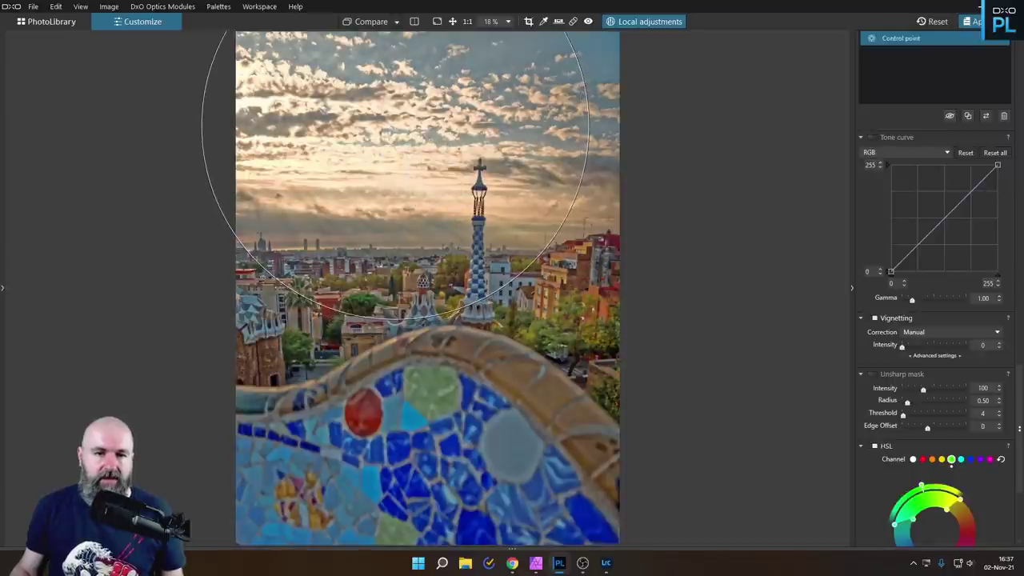
Step: Move the sky control point lower in the clouds toward the horizon and slightly raise its saturation
left_click_drag(410, 160, 361, 190)
left_click(362, 225)
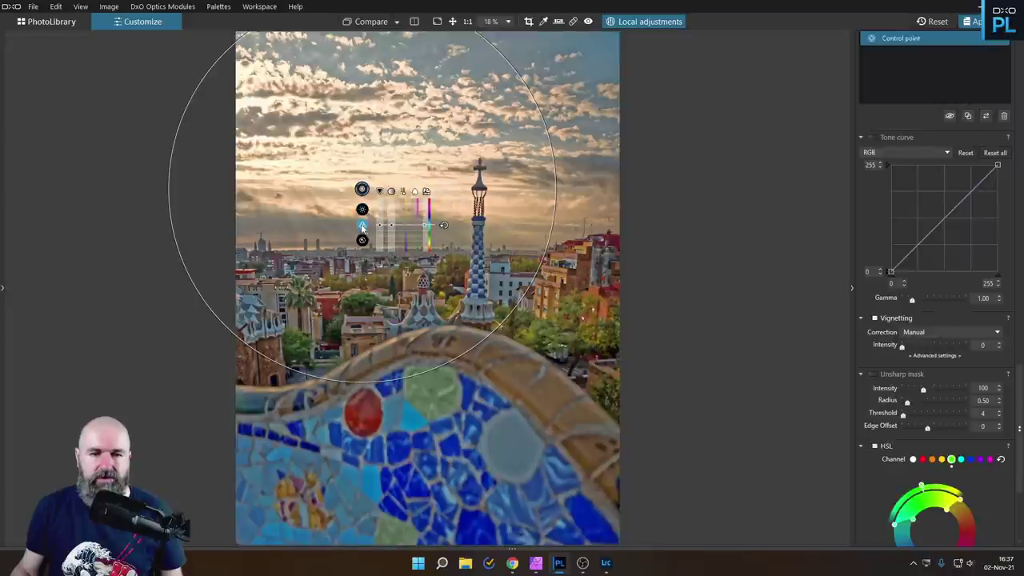
mouse_move(427, 227)
left_mouse_down()
mouse_move(427, 236)
mouse_move(426, 227)
left_mouse_up()
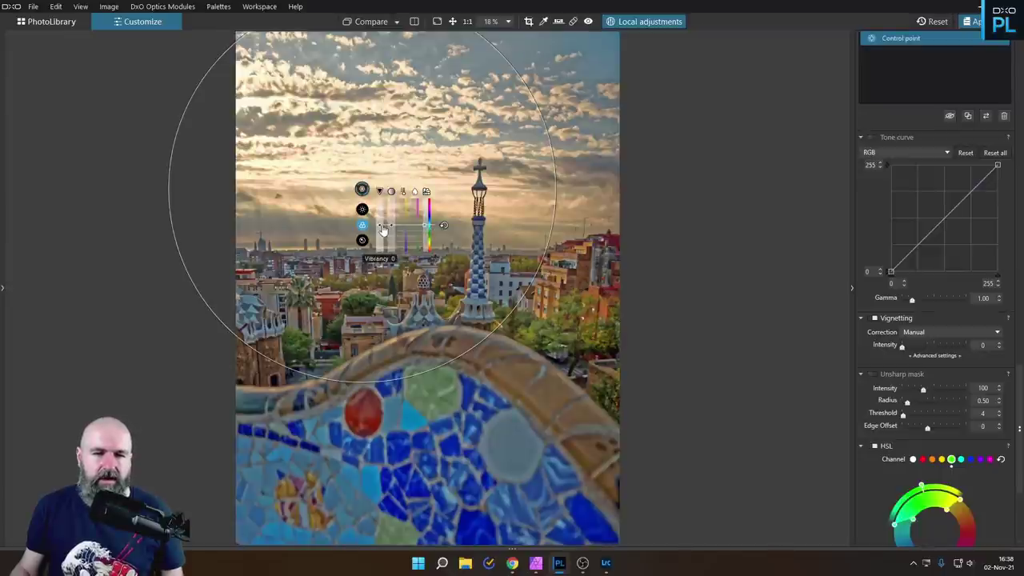
left_click_drag(391, 231, 392, 226)
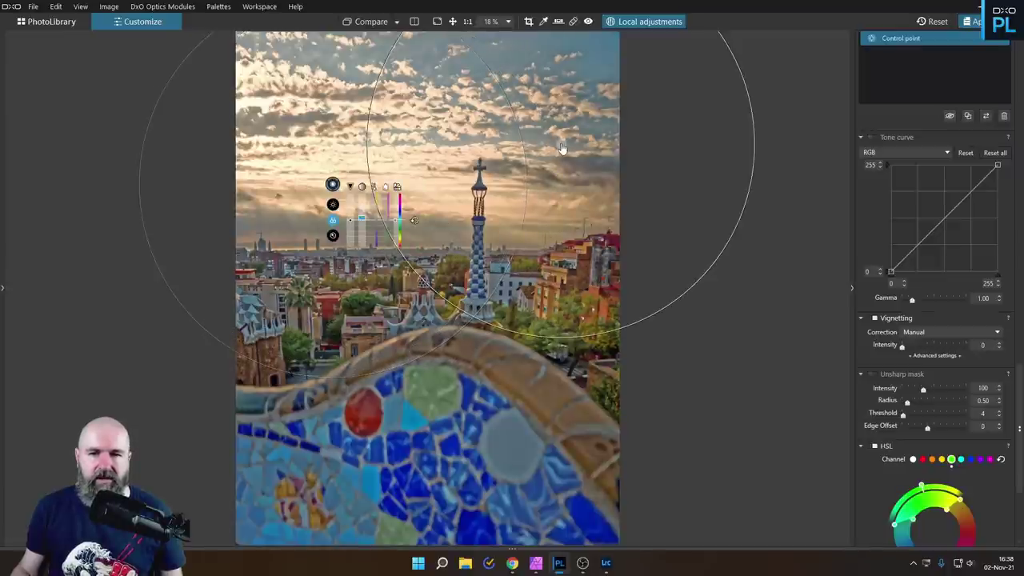
left_click(632, 21)
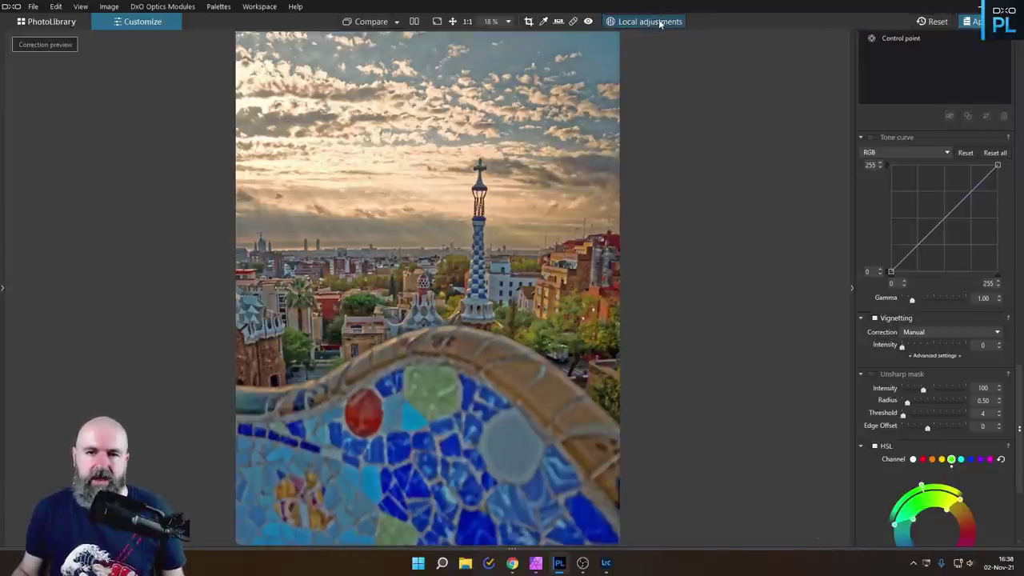
Step: Add a second local control point at the base of the mosaic tower and raise its exposure and contrast
left_click(661, 22)
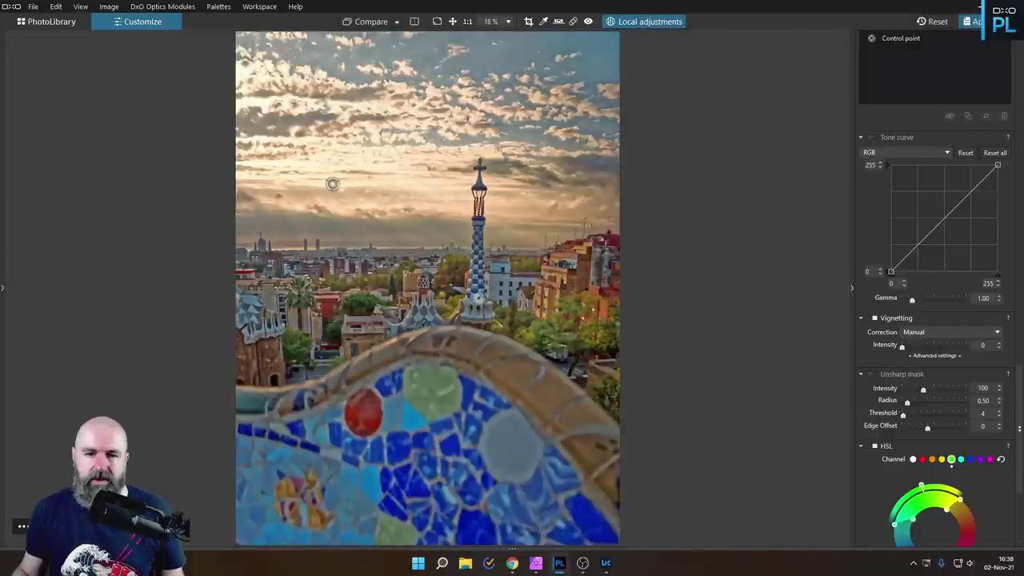
left_click(474, 314)
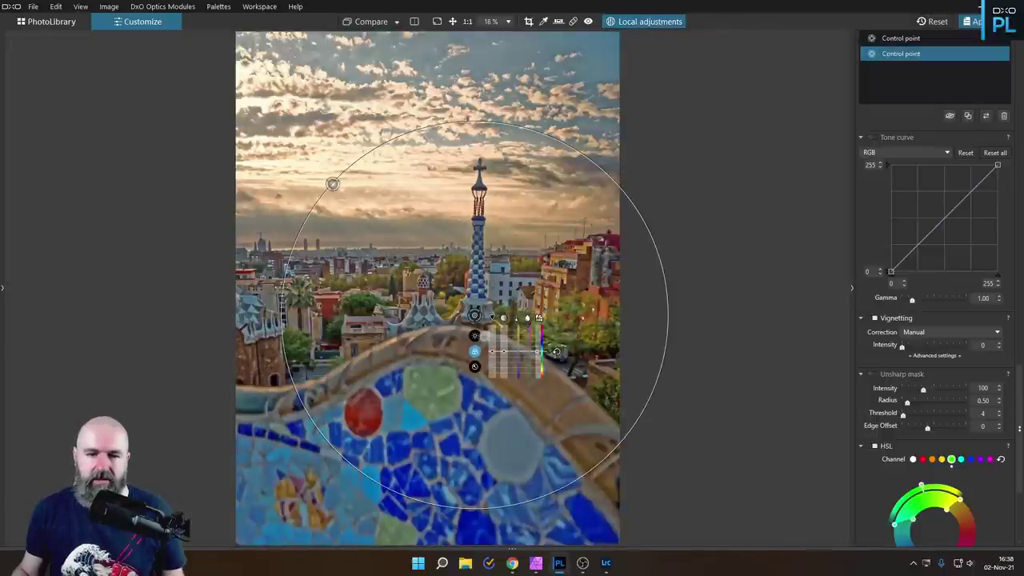
mouse_move(495, 356)
mouse_move(495, 356)
left_mouse_down()
mouse_move(493, 346)
mouse_move(505, 351)
left_mouse_up()
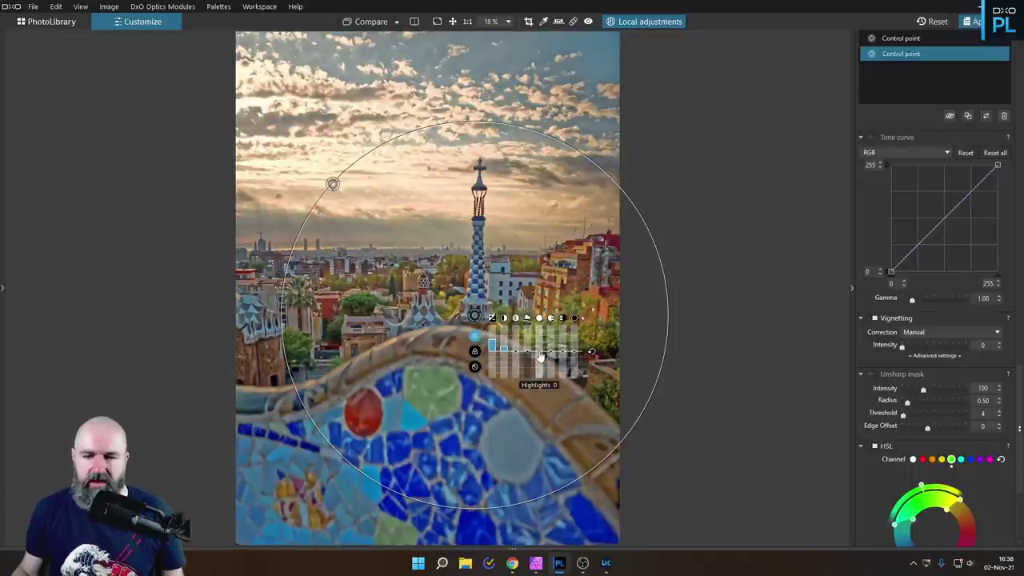
Step: Slightly raise the shadows of the tower control point, move it higher on the tower, and leave local adjustments
left_click_drag(539, 357, 563, 345)
left_click_drag(563, 345, 564, 344)
left_click_drag(475, 317, 483, 296)
left_click(623, 23)
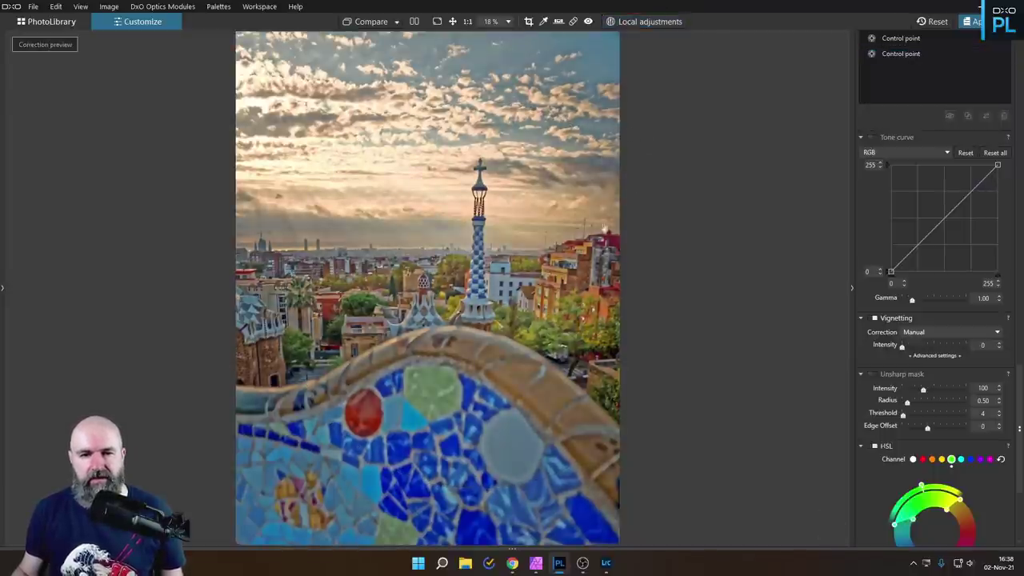
Step: Create a virtual copy of DSC03851.tif in the photo library and open the copy for customizing
scroll(829, 510, "up", 3)
scroll(829, 512, "down", 1)
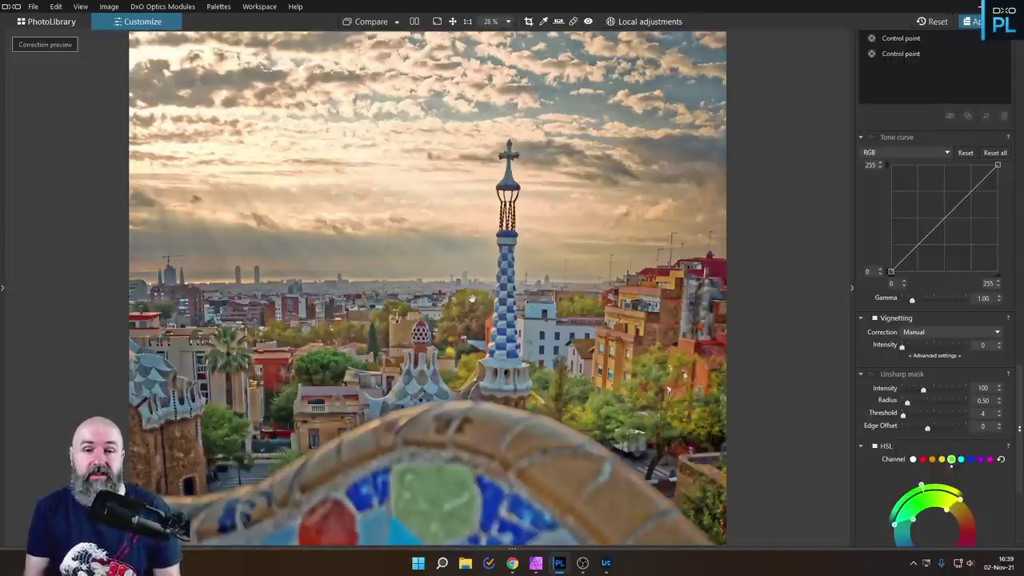
scroll(472, 295, "down", 2)
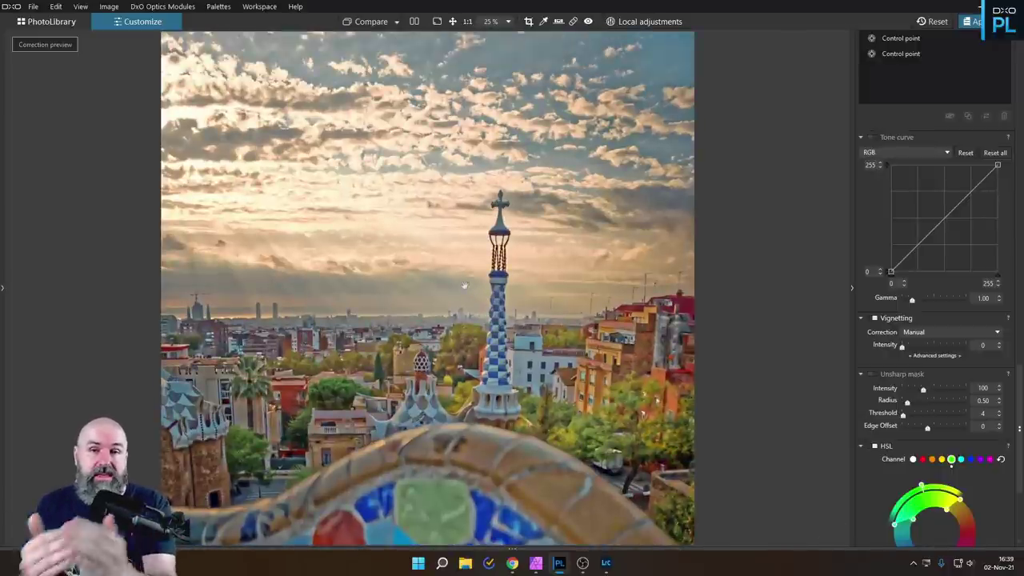
left_click(45, 21)
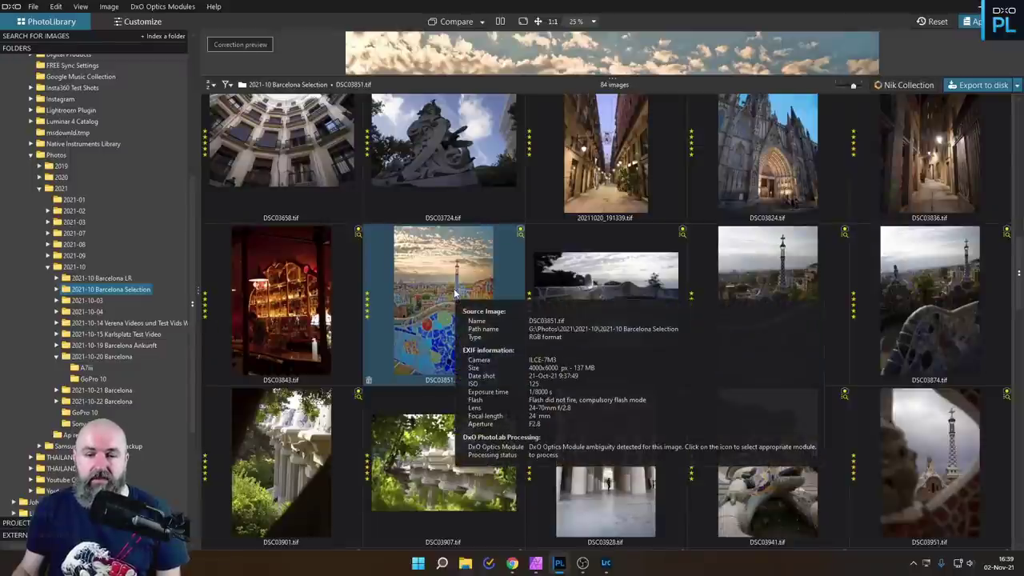
right_click(455, 294)
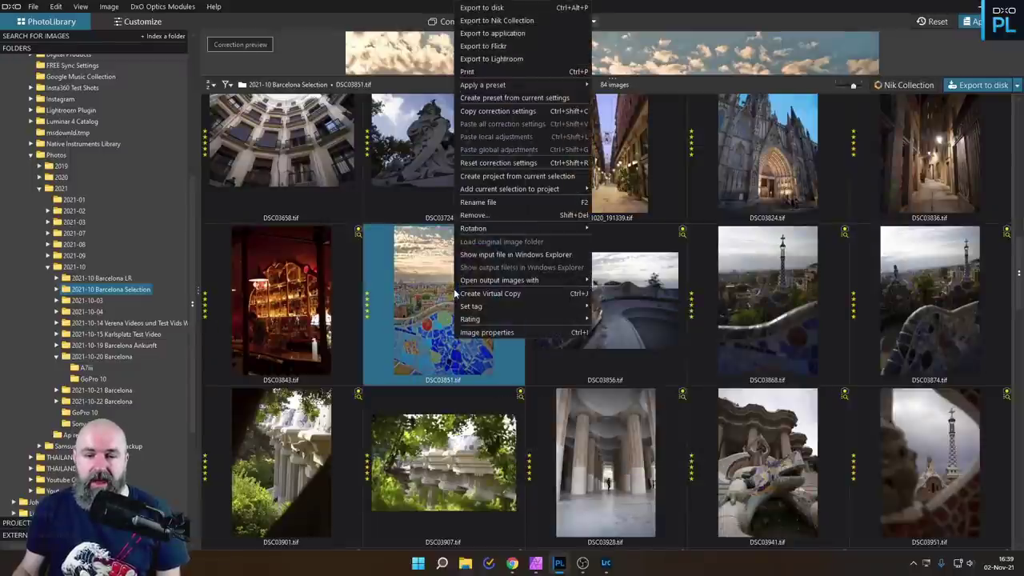
left_click(502, 295)
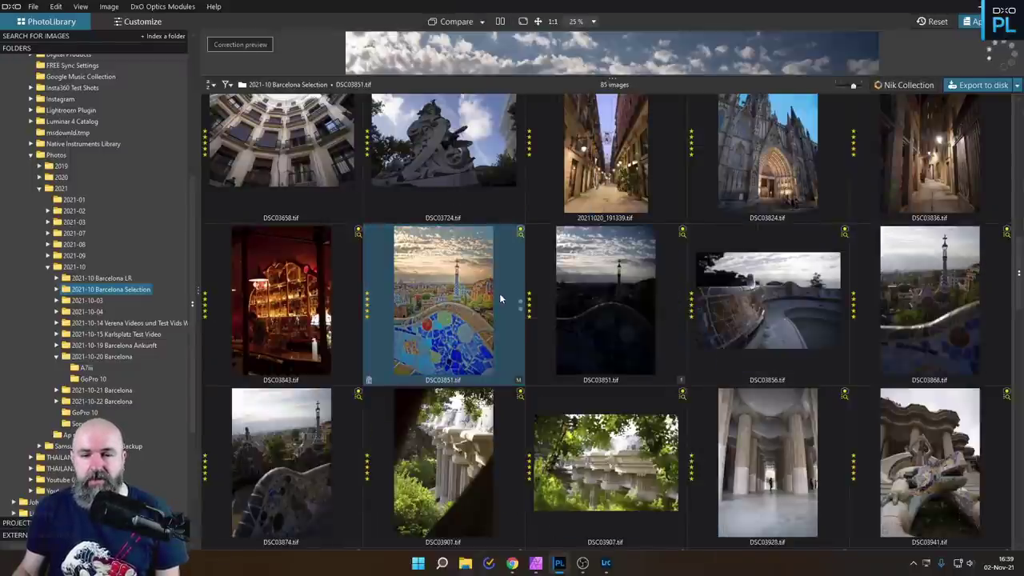
left_click(611, 298)
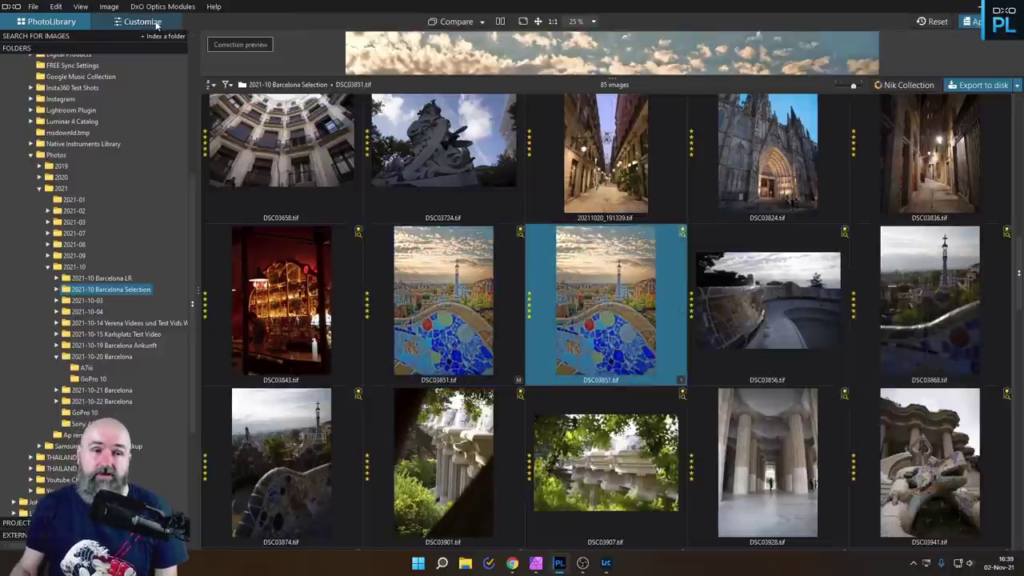
left_click(156, 24)
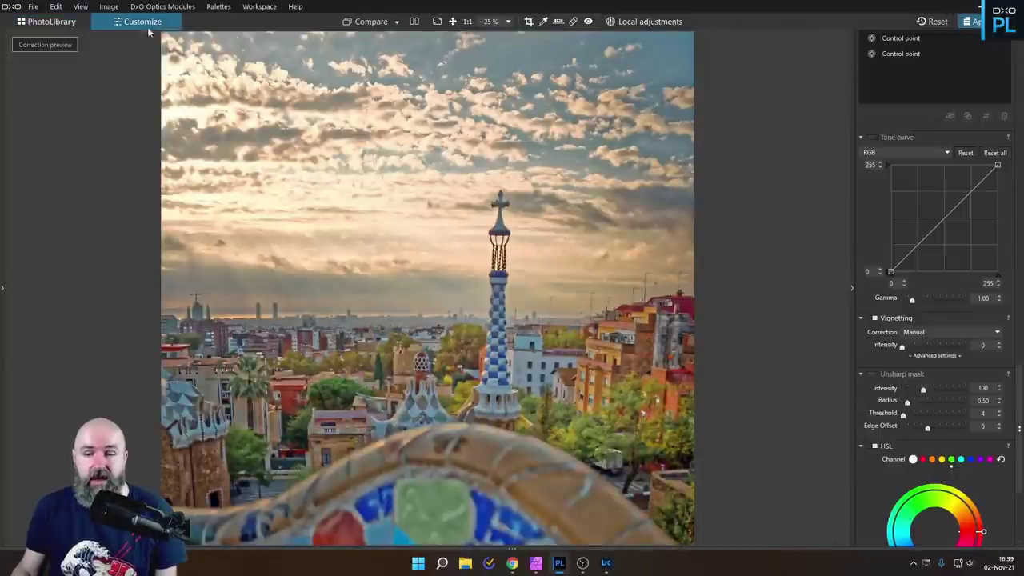
Step: Try a slight hue shift of all colors on the HSL wheel
scroll(957, 330, "up", 3)
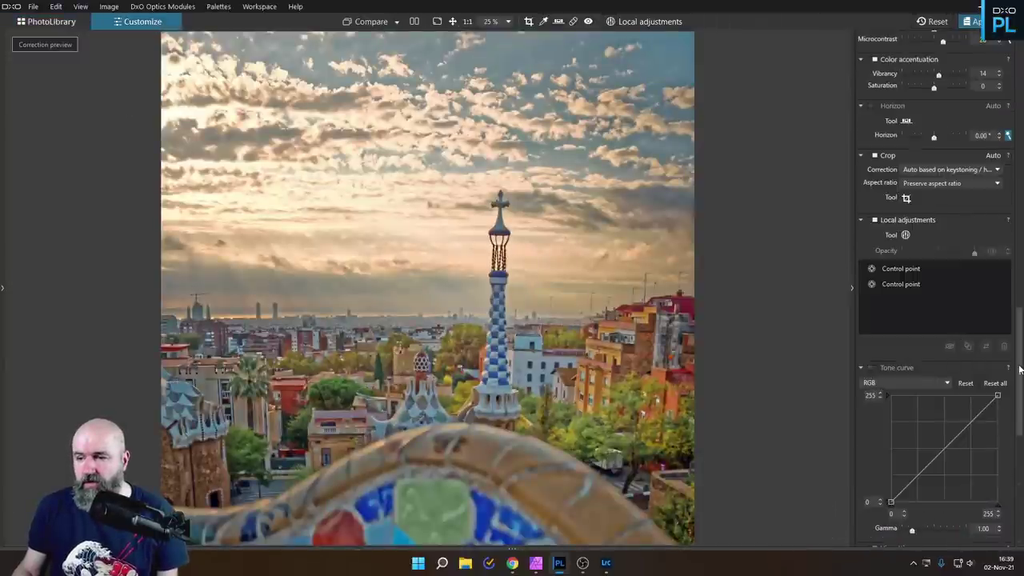
scroll(1017, 192, "down", 1)
left_click_drag(1017, 192, 1017, 461)
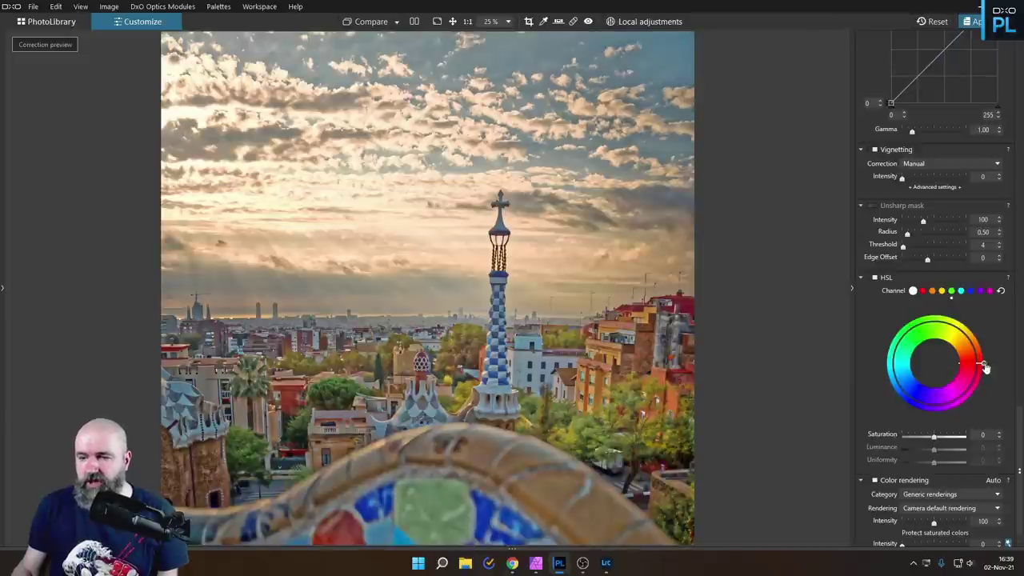
left_click_drag(984, 366, 982, 358)
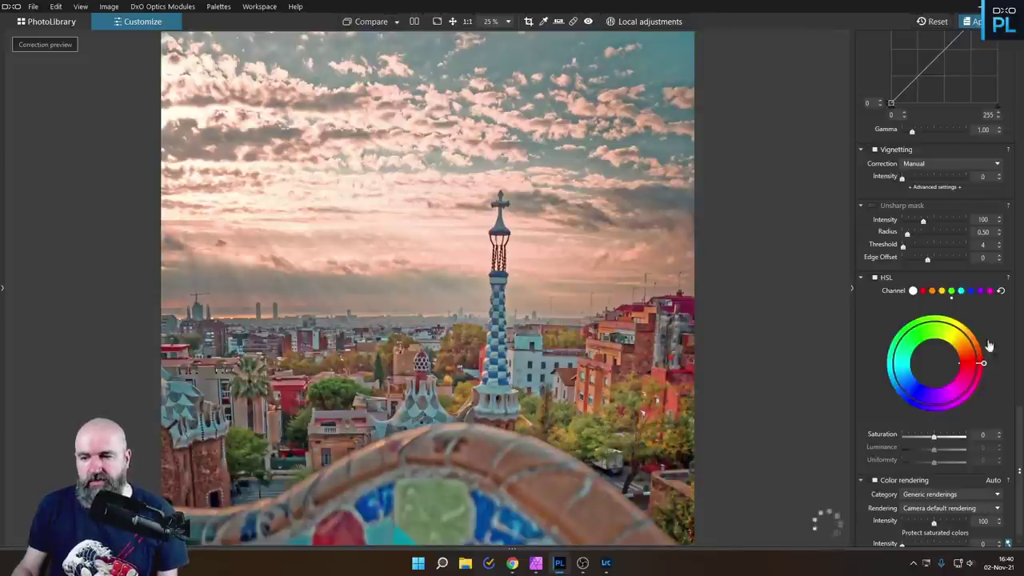
Step: Cool the virtual copy by lowering its RGB white balance temperature to about the middle of the range
scroll(967, 279, "up", 5)
left_click_drag(1018, 360, 1019, 243)
left_click_drag(986, 302, 946, 301)
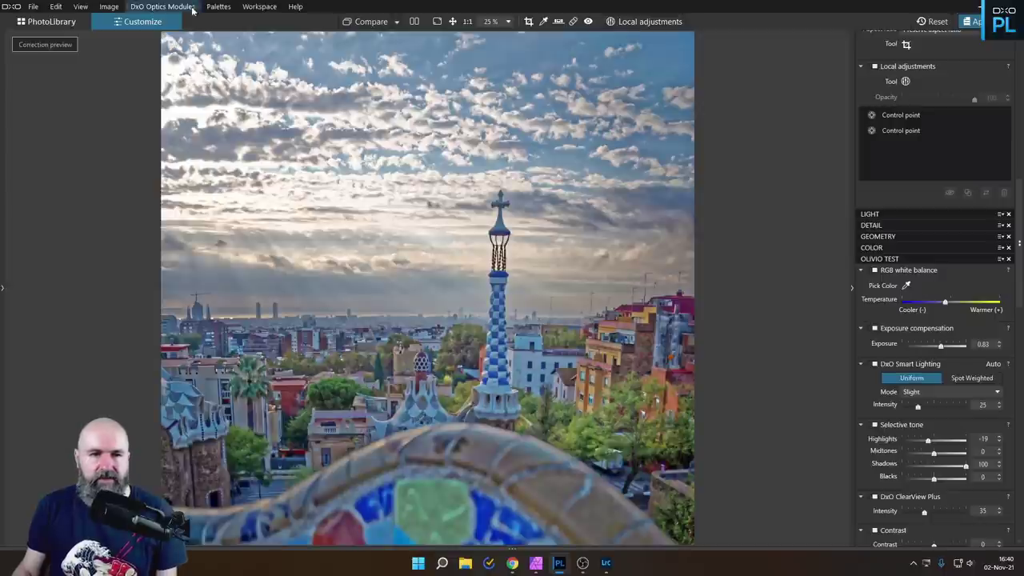
Step: Compare the warm original edit with the cooler virtual copy, enlarging the library's image preview
left_click(50, 22)
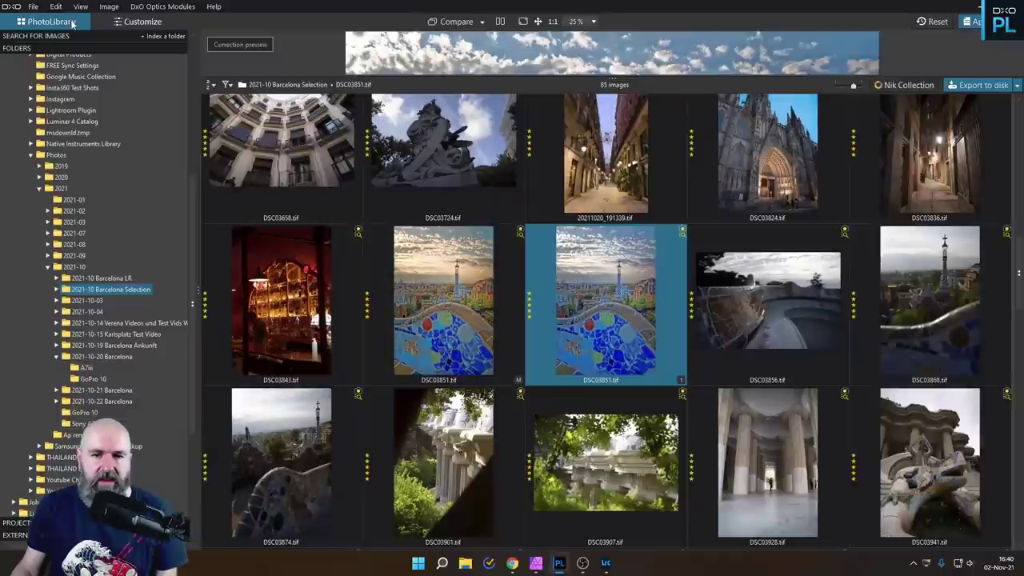
left_click(444, 300)
left_click(148, 23)
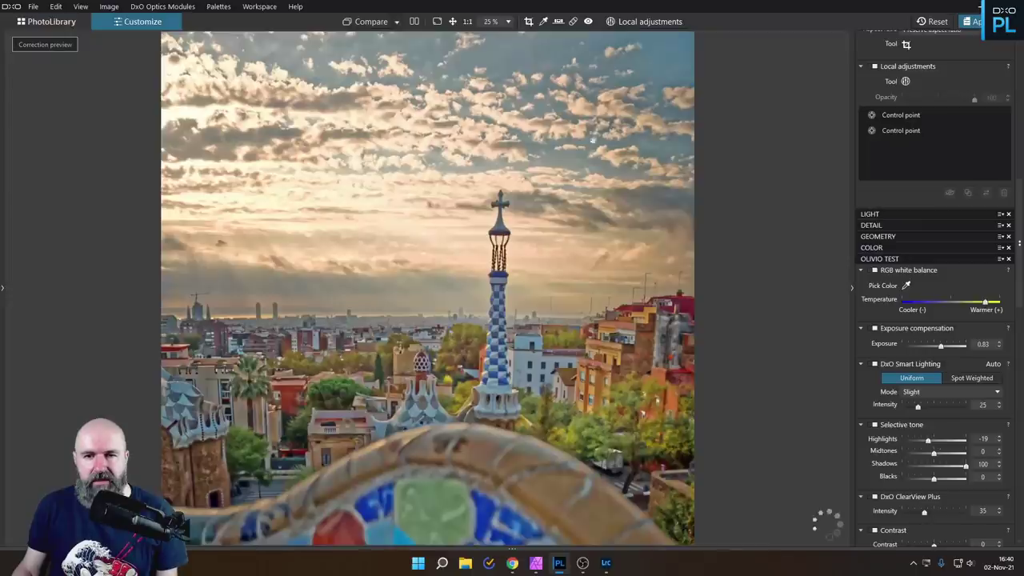
left_click(65, 23)
left_click_drag(613, 78, 612, 483)
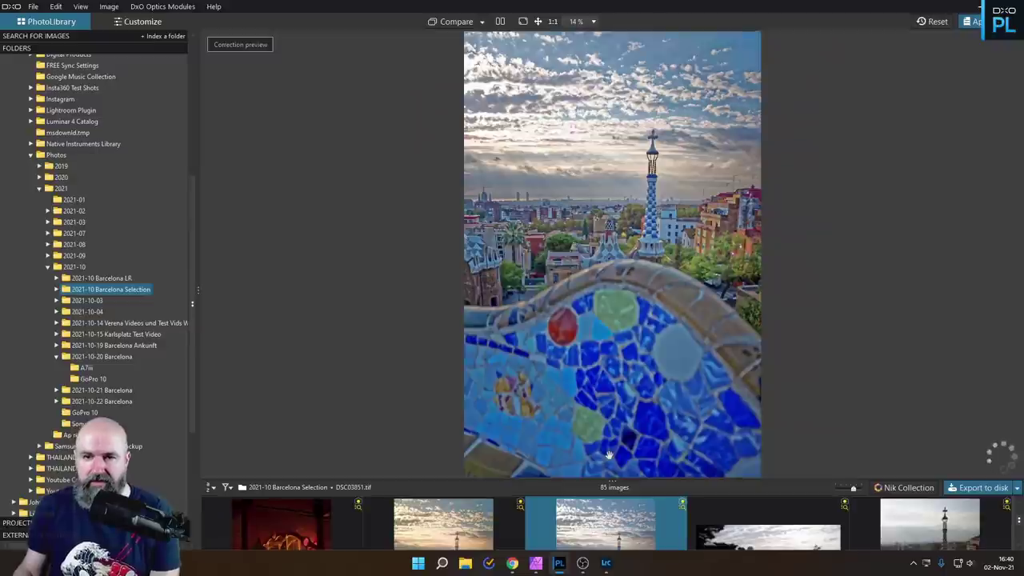
Step: Apply a black-and-white preset to another virtual copy of the photo and set its Selective tone shadows to 31
left_click(132, 21)
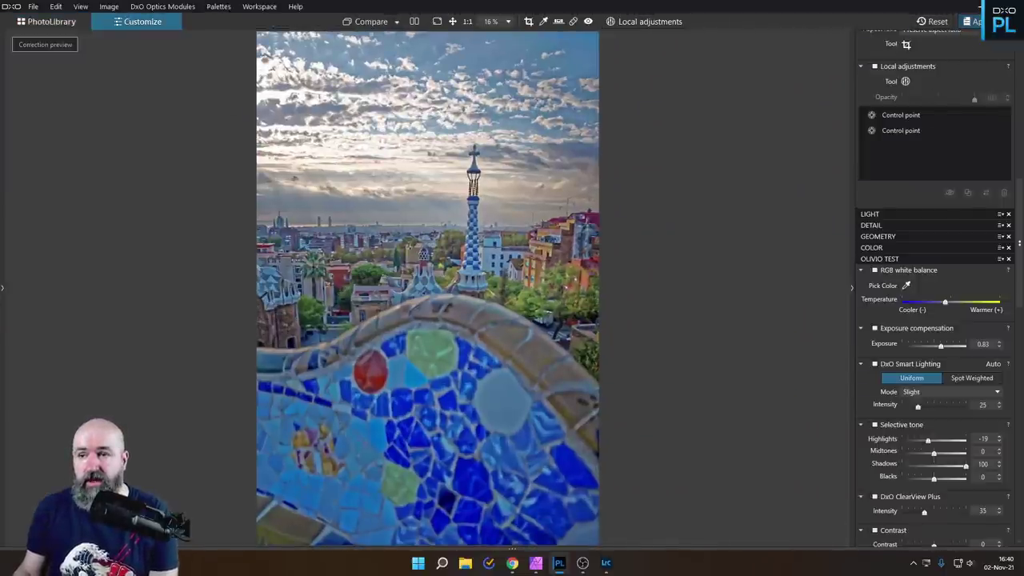
left_click(978, 22)
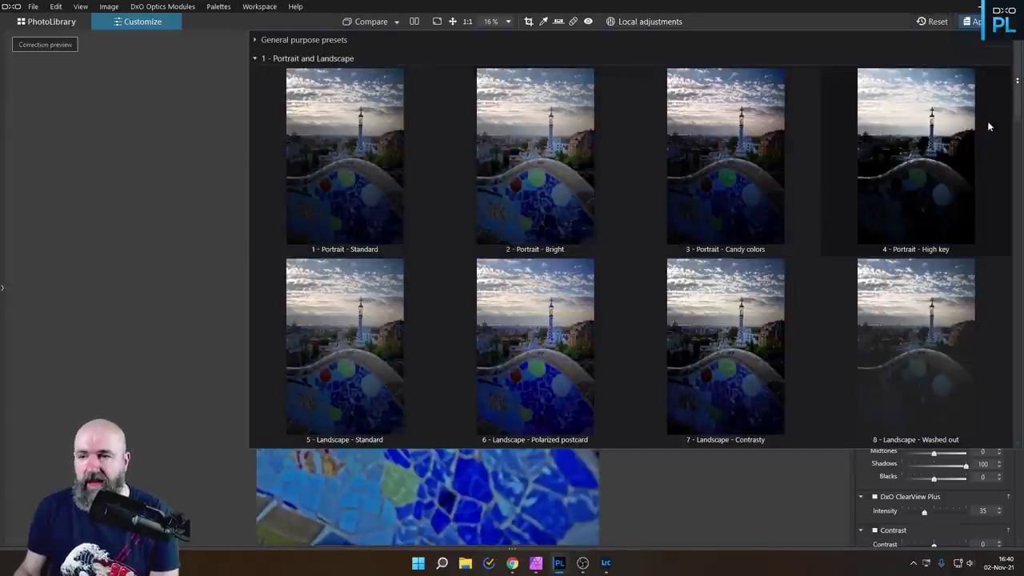
left_click_drag(1018, 85, 996, 345)
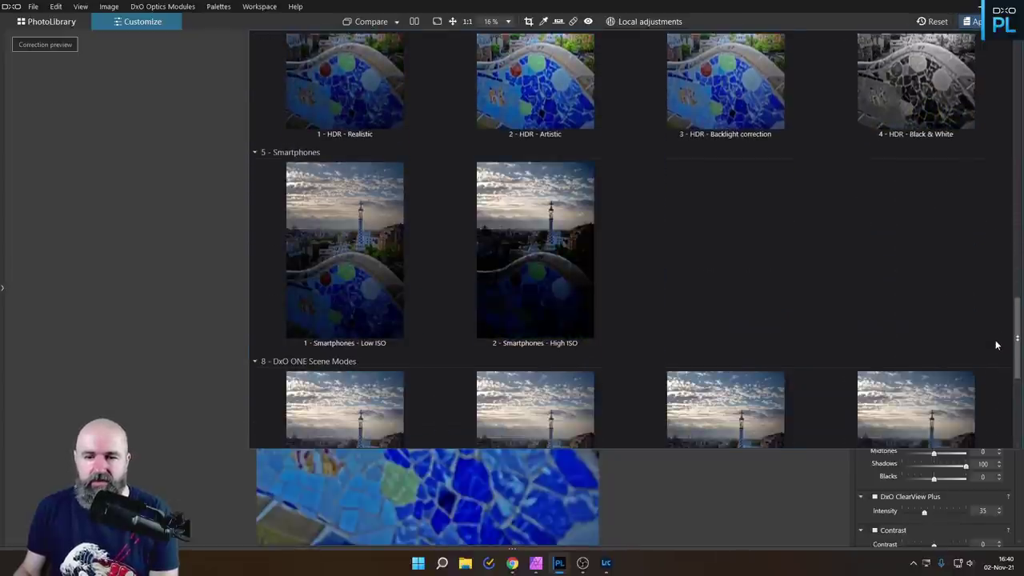
scroll(528, 152, "up", 5)
left_click(528, 148)
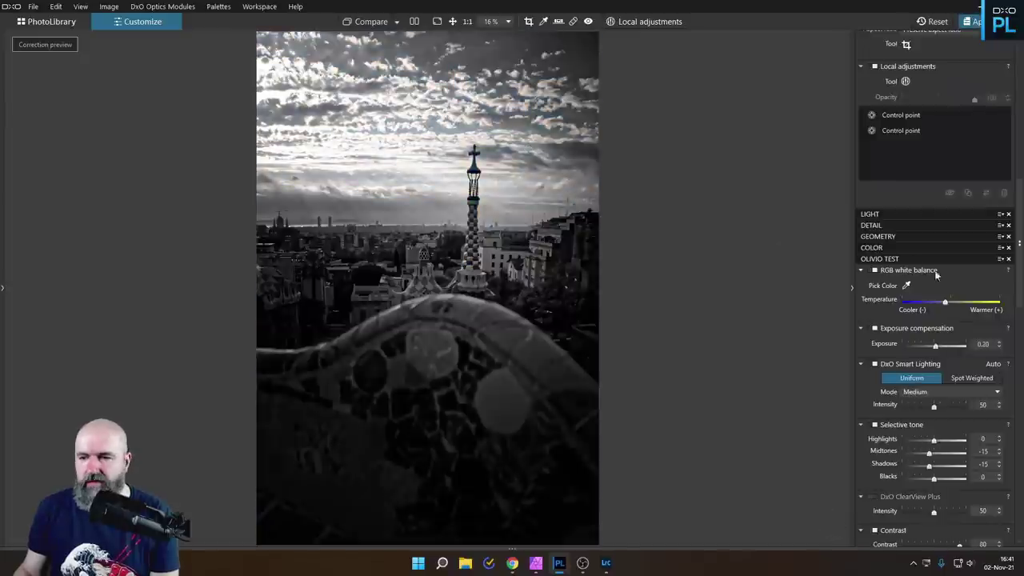
left_click_drag(932, 472, 946, 471)
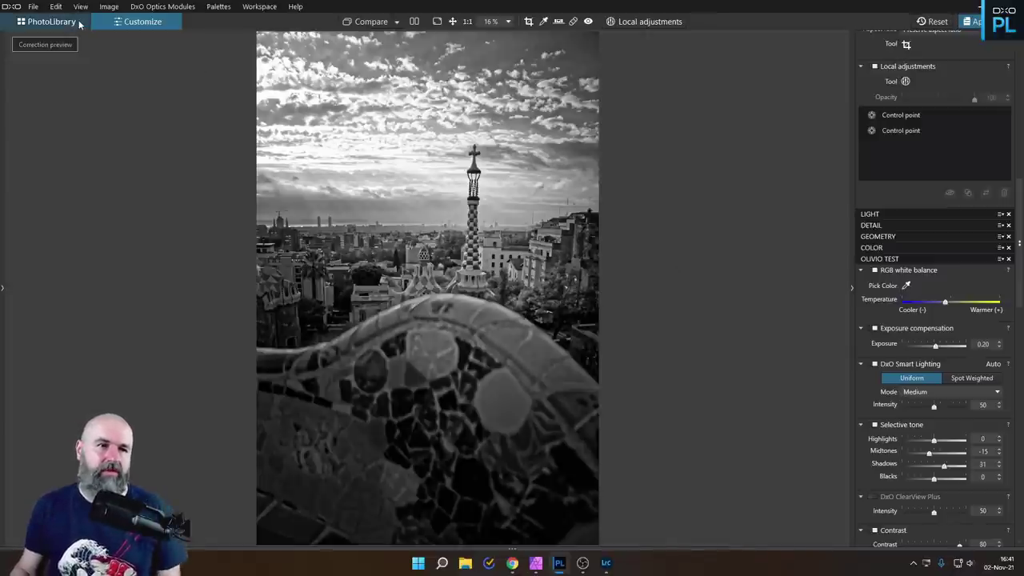
Step: Flip back and forth between the warm, cool and black-and-white versions of DSC03851.tif in the photo library
left_click(48, 22)
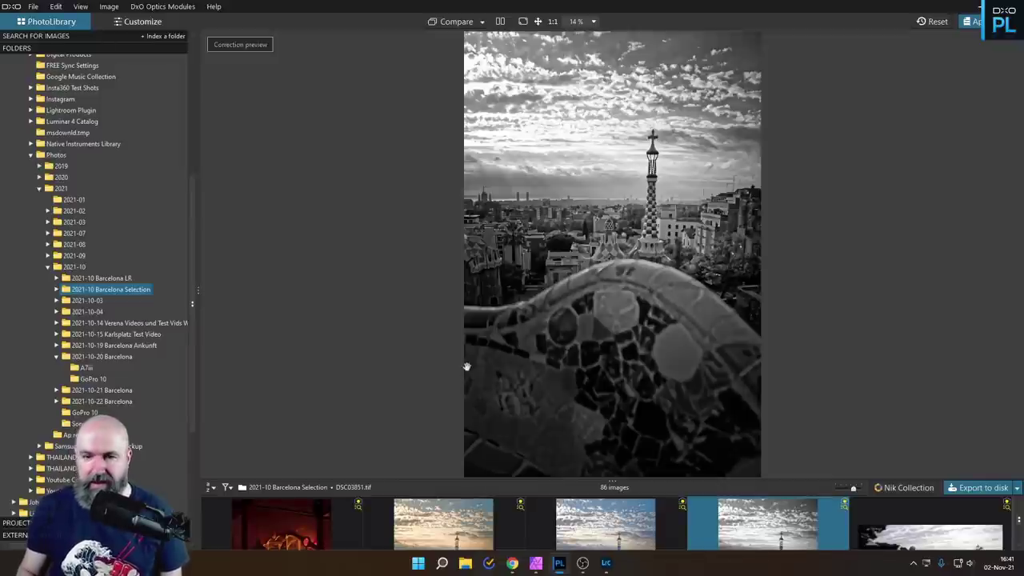
key("Left")
key("Left")
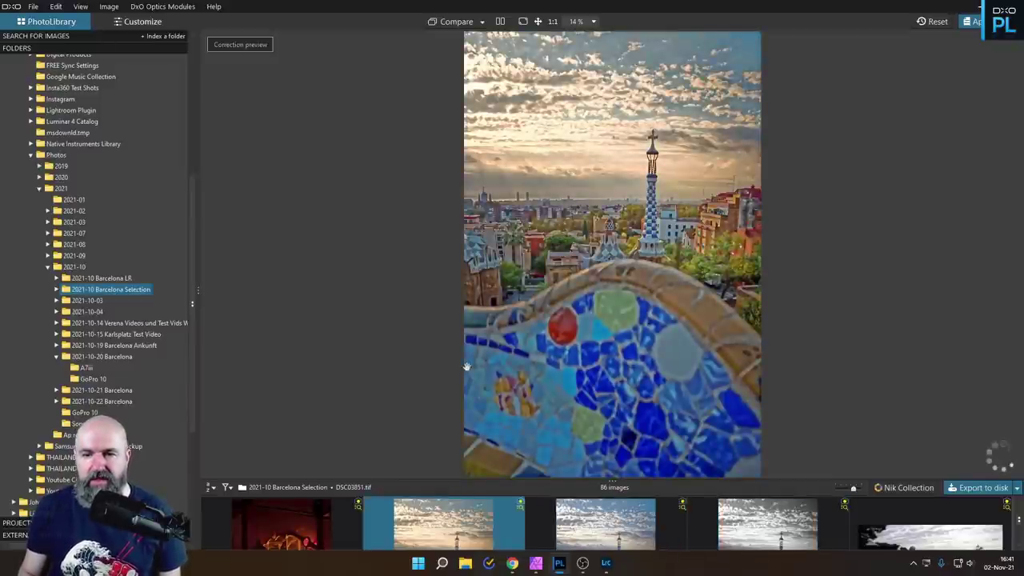
key("Right")
key("Right")
key("Left")
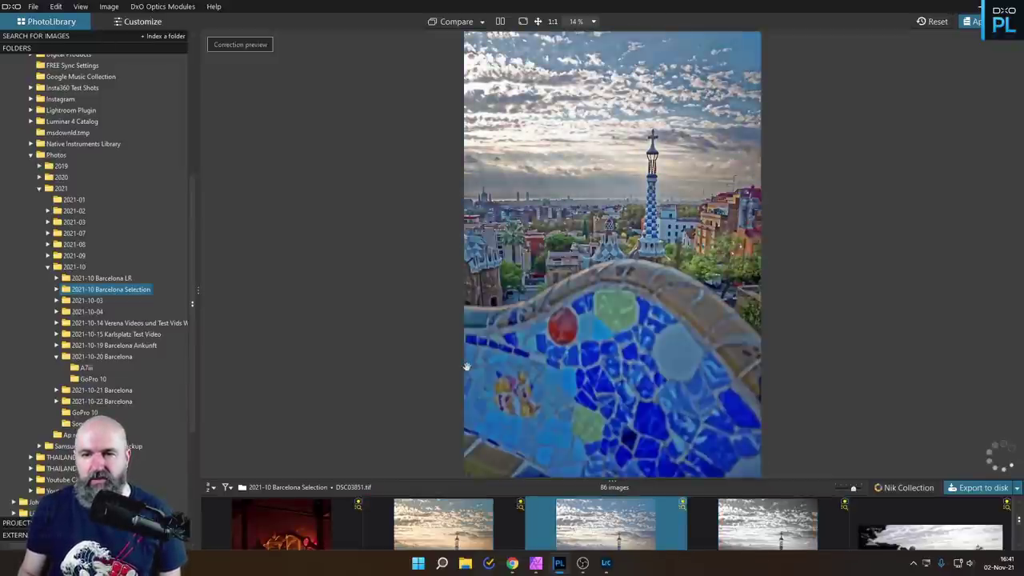
key("Left")
key("Right")
key("Right")
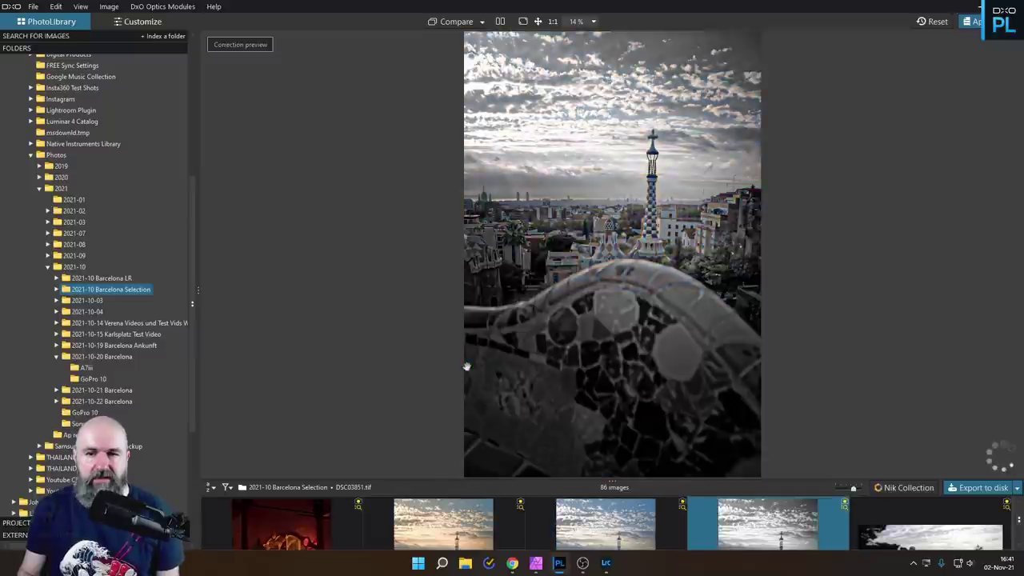
key("Left")
key("Left")
key("Right")
key("Right")
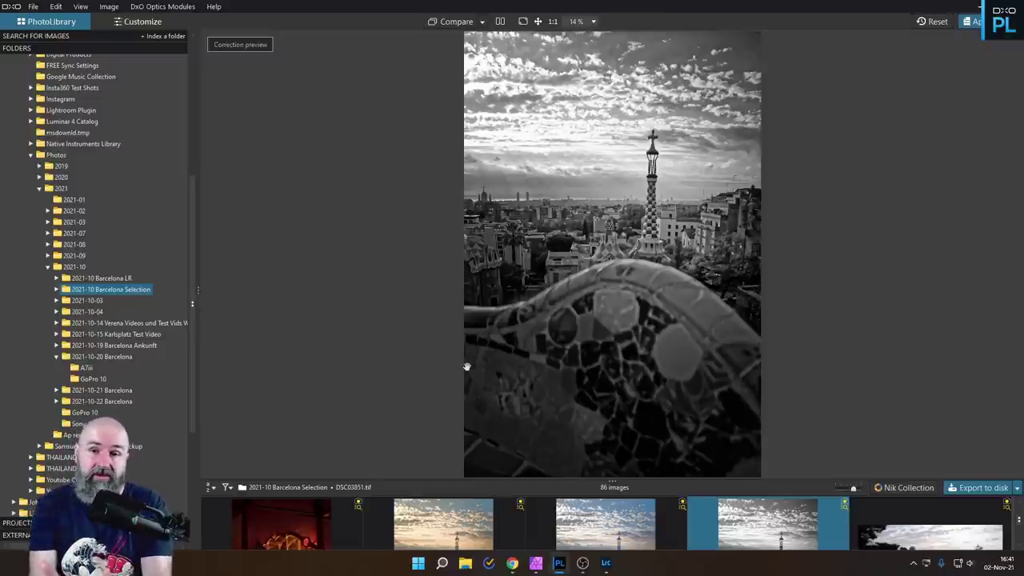
Step: Switch to Lightroom Classic and look through its HSL sliders and style presets for the same unedited photo
left_click(606, 564)
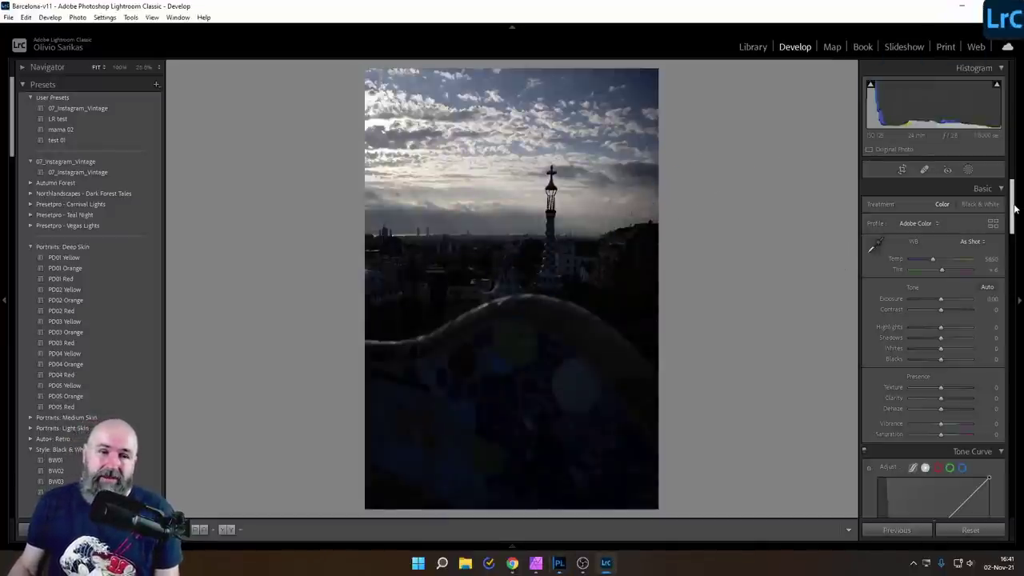
left_click_drag(1014, 208, 1022, 276)
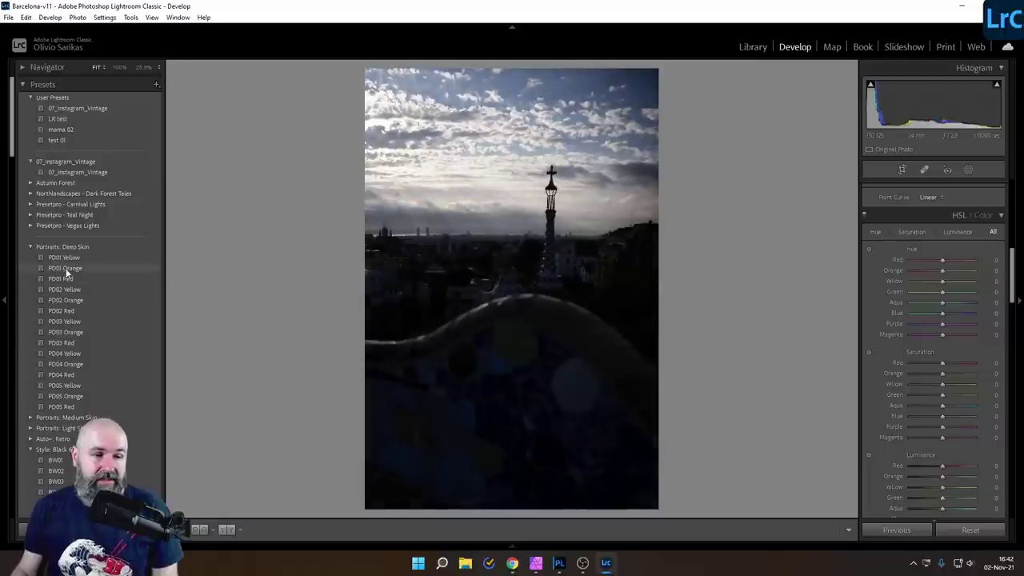
scroll(99, 363, "down", 10)
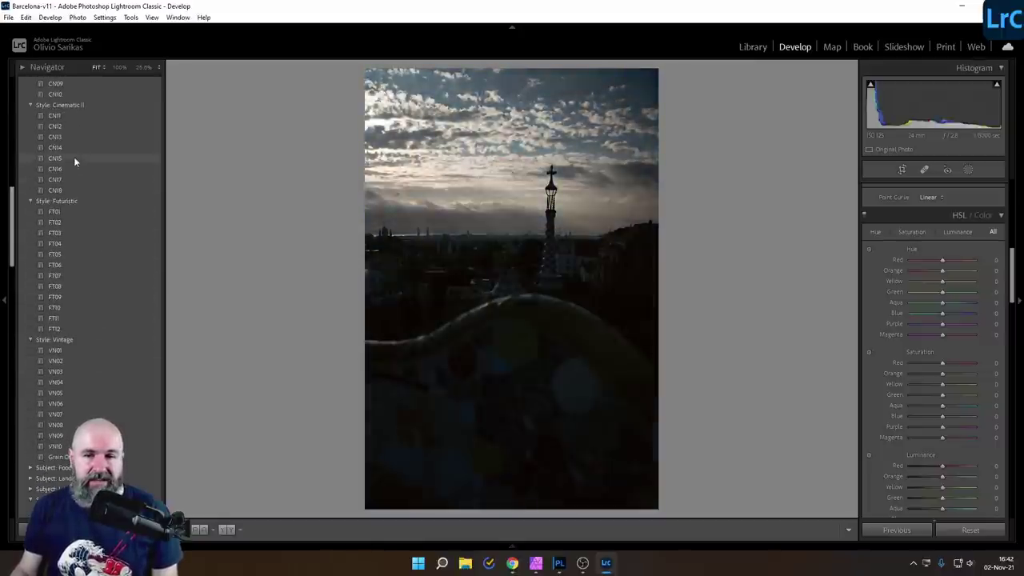
Step: Preview the Black & White and Cinematic style presets on the unedited photo
scroll(88, 294, "up", 15)
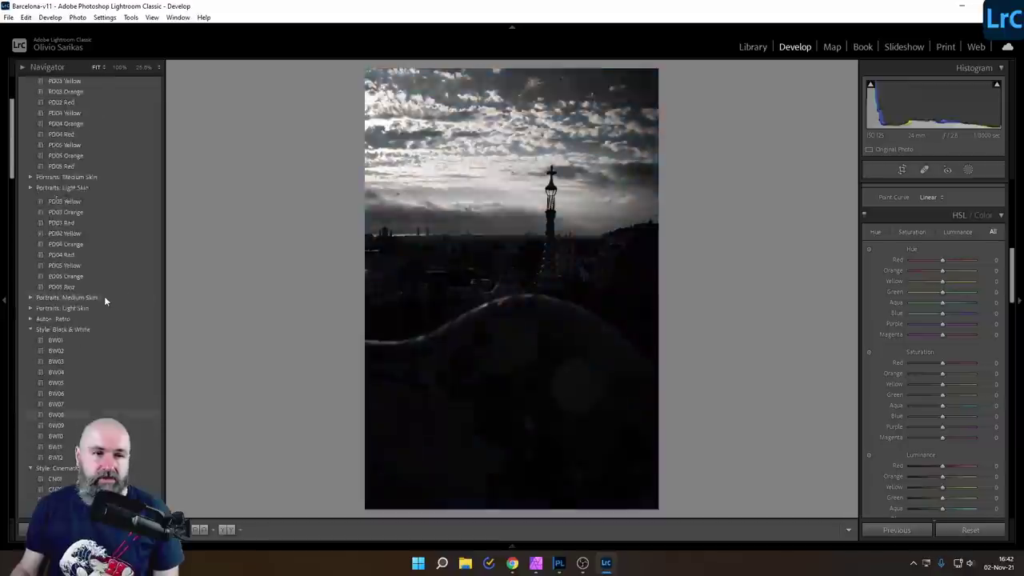
scroll(114, 339, "down", 5)
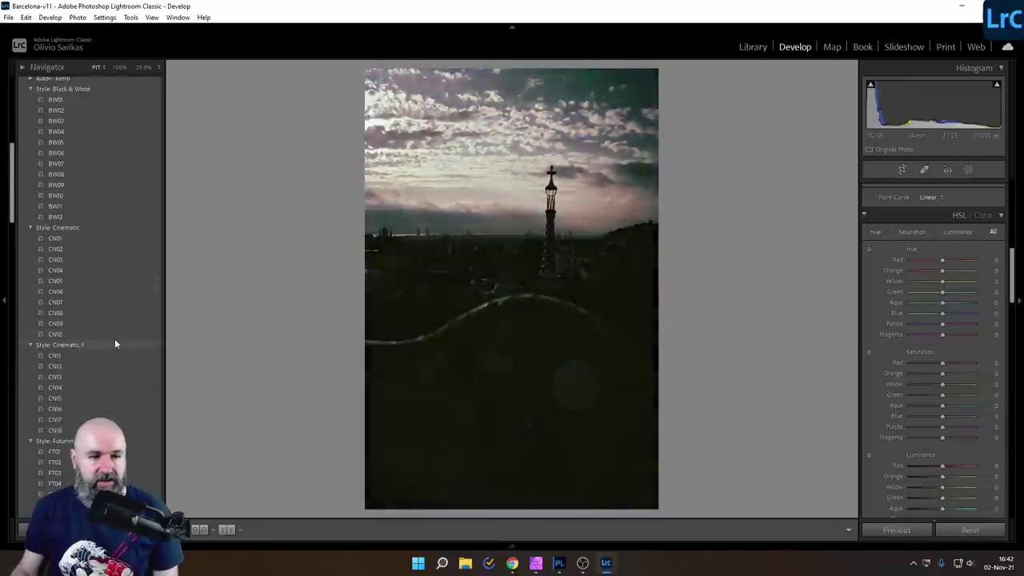
Step: Set the photo's Shadows to +100, Highlights to −100 and Exposure to +1.84 in the basic adjustments
scroll(944, 338, "up", 10)
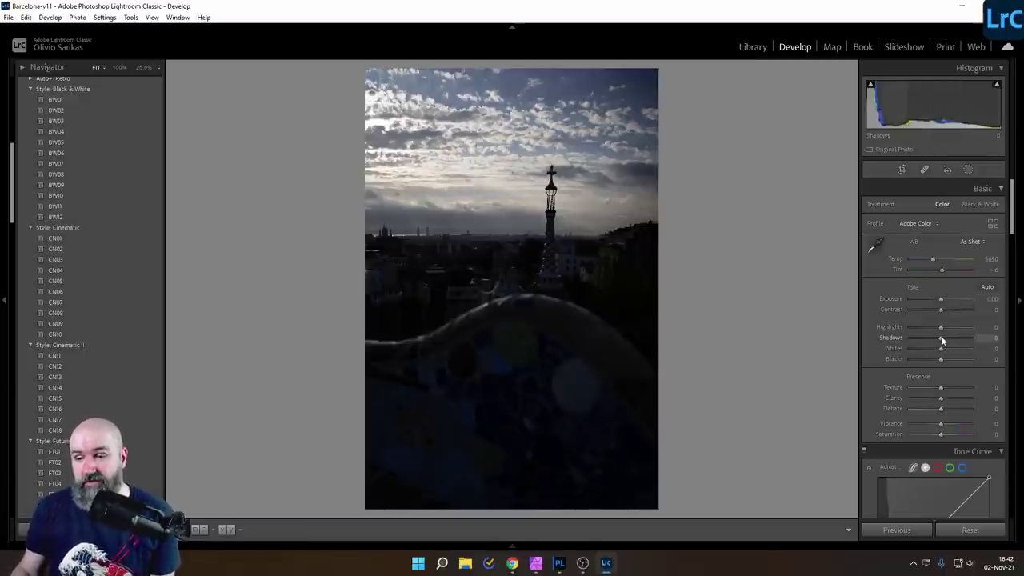
left_click_drag(941, 338, 964, 339)
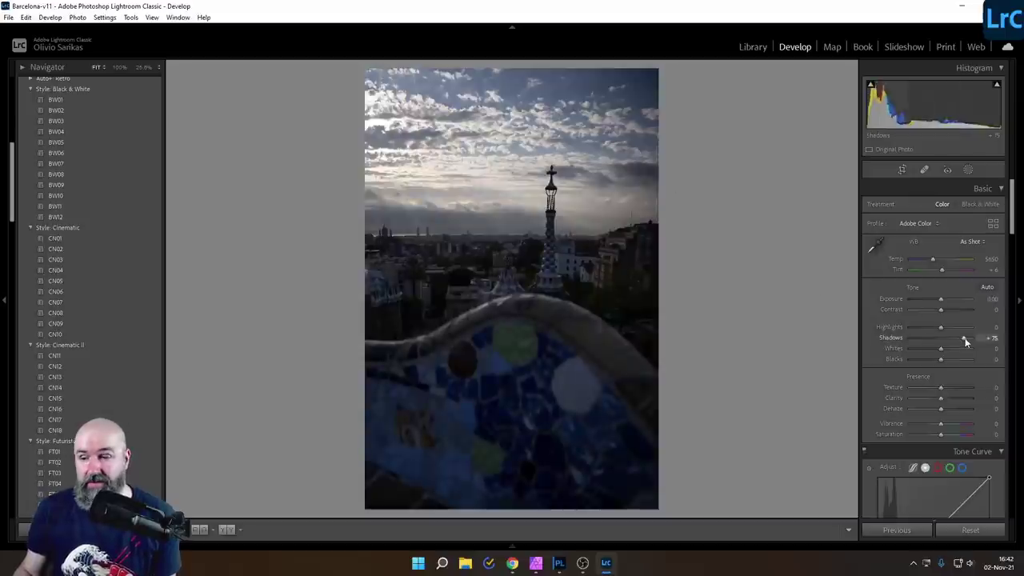
left_click_drag(964, 337, 992, 342)
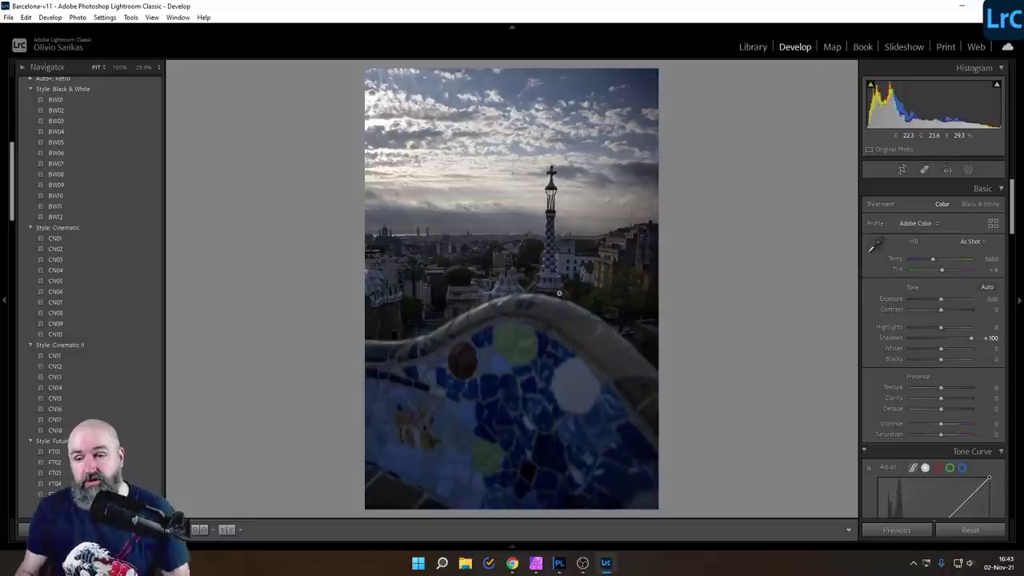
left_click_drag(947, 332, 905, 327)
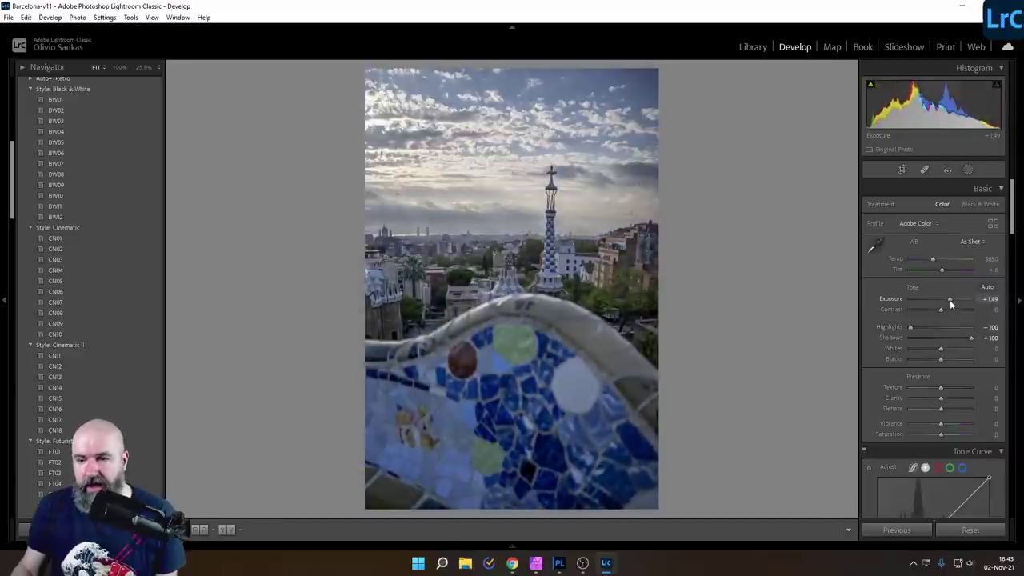
left_click_drag(951, 299, 952, 302)
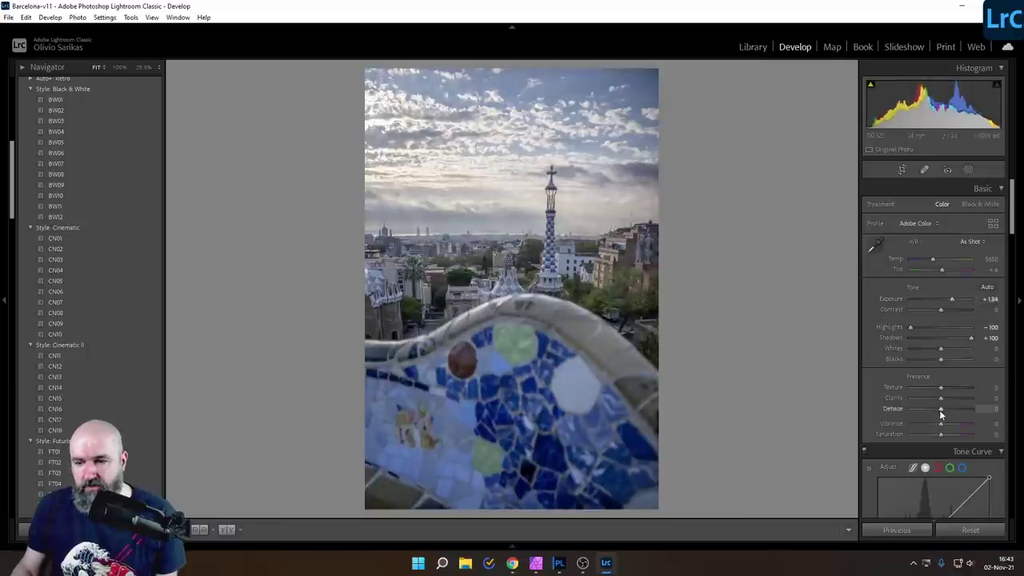
Step: Set Dehaze to +28, Clarity to +18 and Texture to +12, and switch the profile to Adobe Landscape
left_click_drag(941, 410, 945, 387)
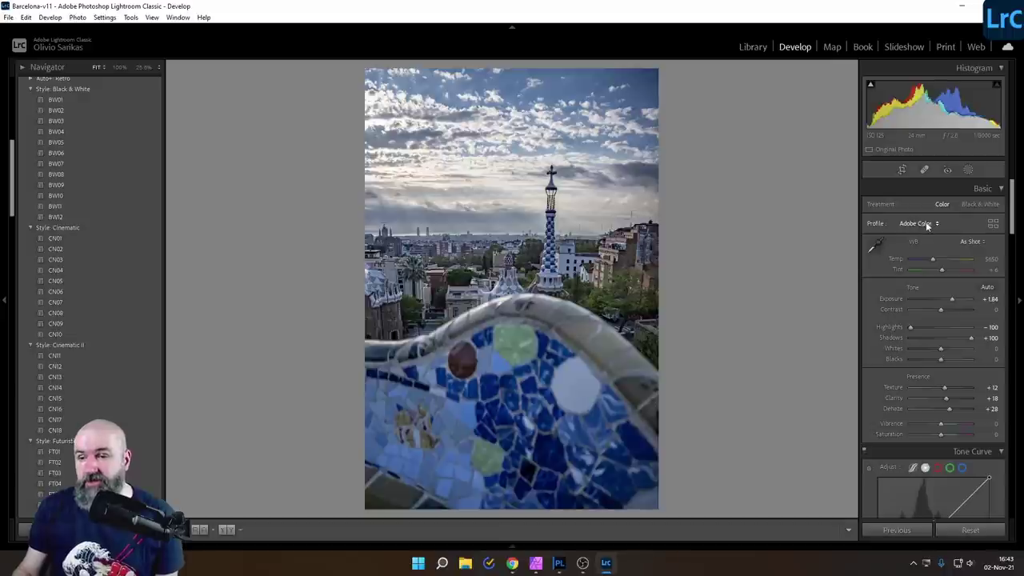
left_click(927, 225)
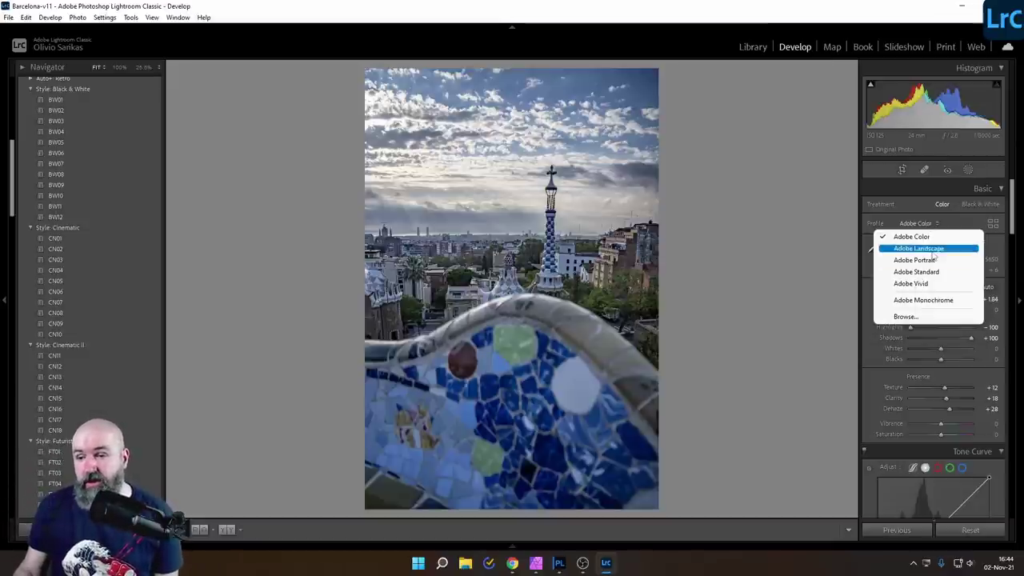
left_click(931, 249)
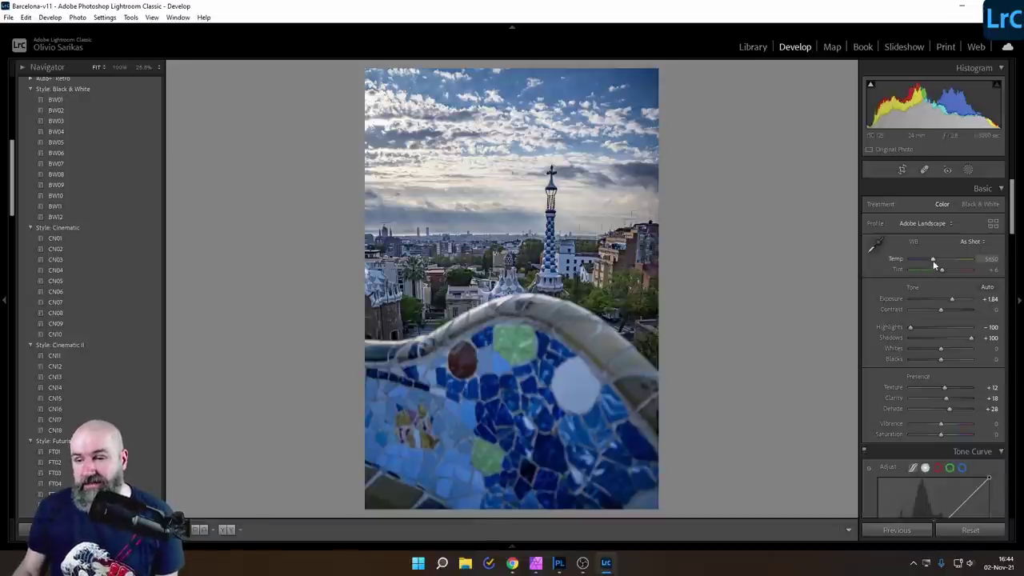
Step: Warm the photo's white balance with Temp 21930 and Tint +50, checking the tower and skyline up close
left_click_drag(934, 261, 962, 260)
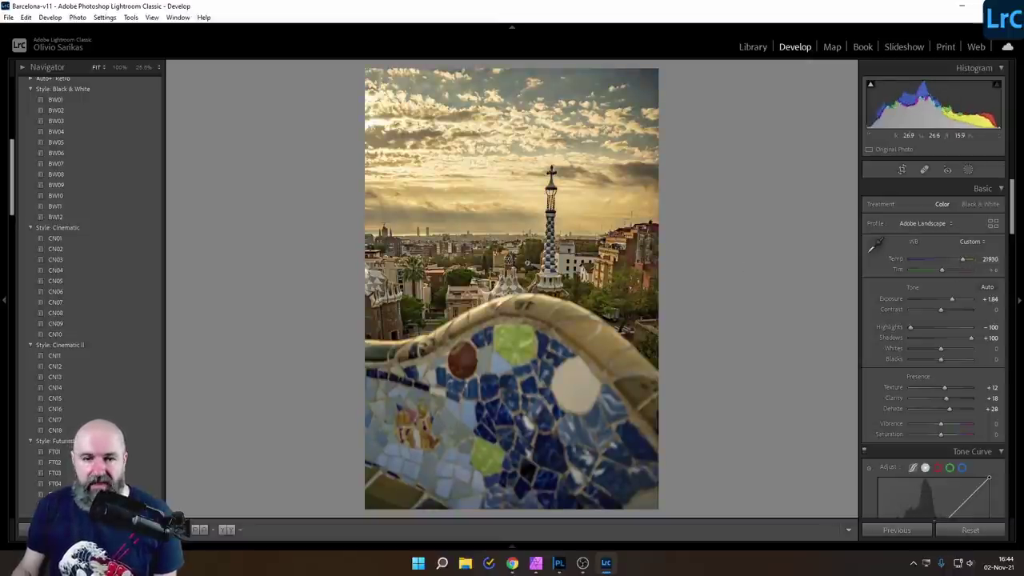
key("ctrl+equal")
left_click_drag(540, 237, 585, 286)
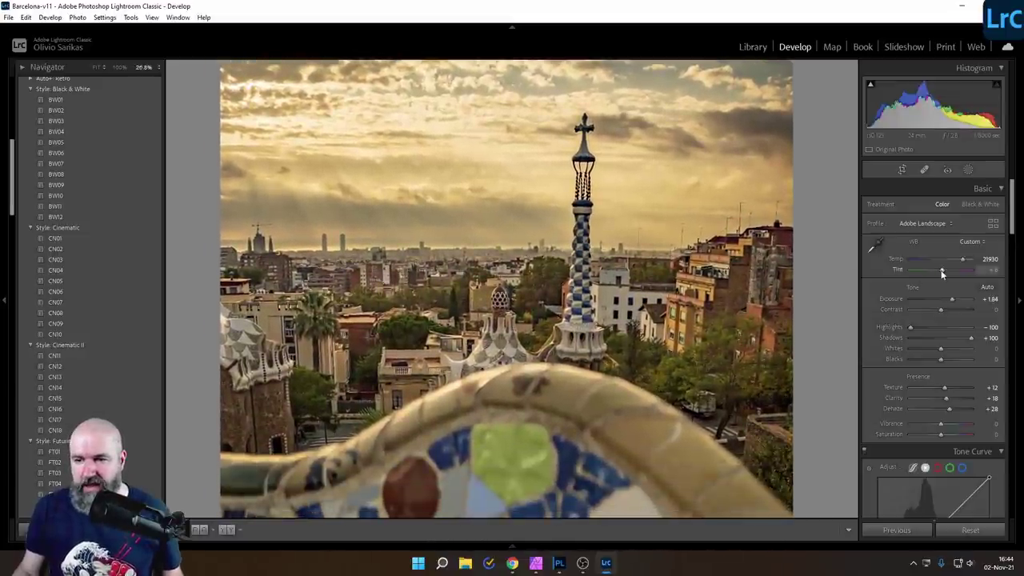
left_click_drag(942, 274, 947, 271)
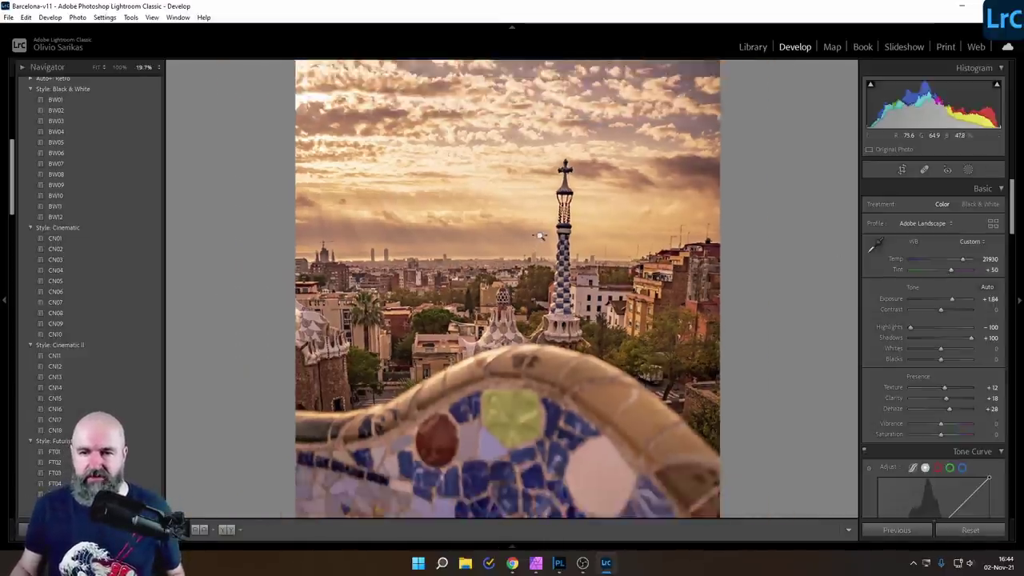
key("Right")
left_click_drag(520, 240, 528, 267)
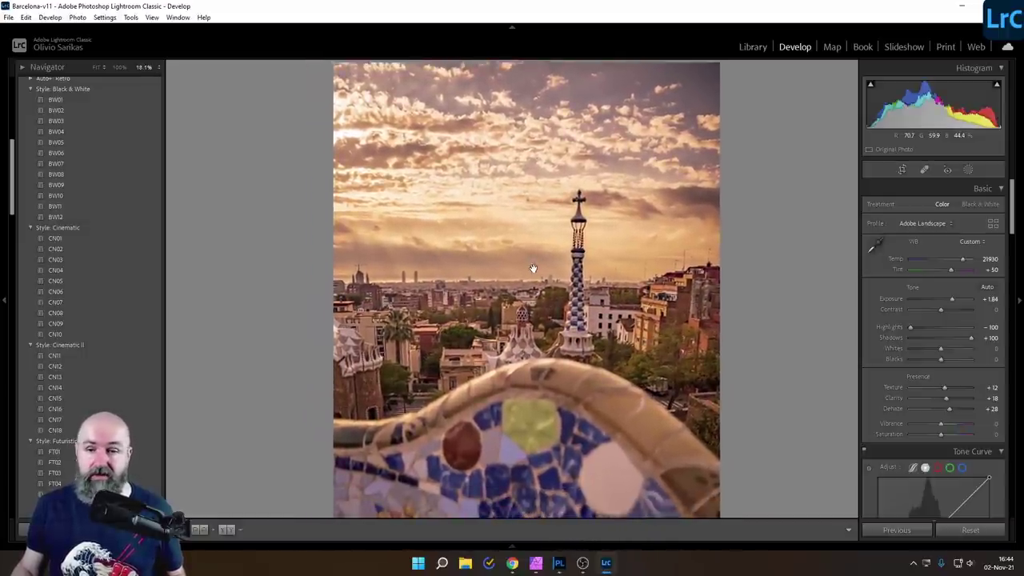
Step: Create a Select Sky mask, hide its overlay, and set its Temp to 16 and Highlights to −29
left_click(968, 170)
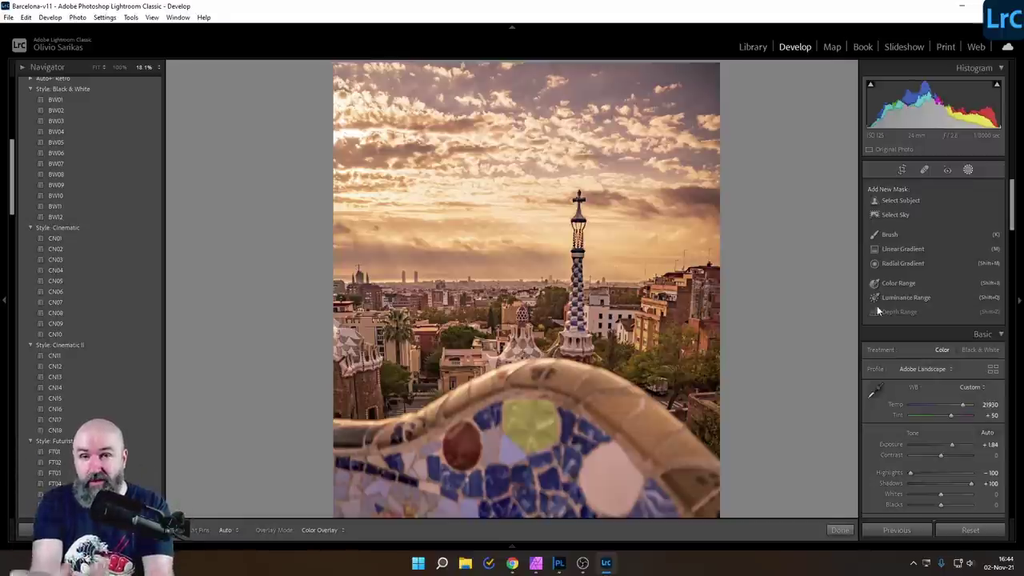
left_click(895, 214)
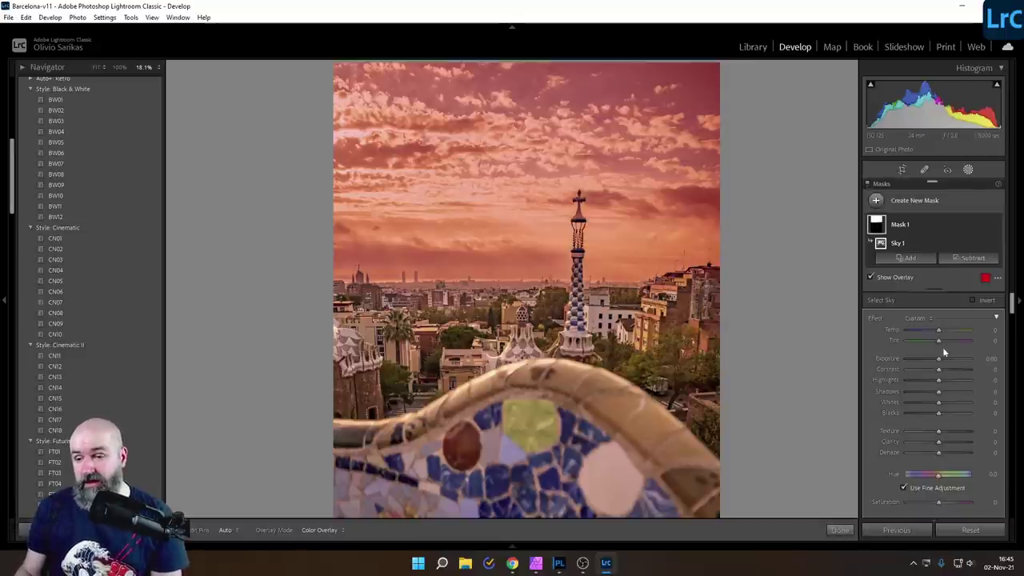
key("o")
left_click_drag(940, 329, 945, 332)
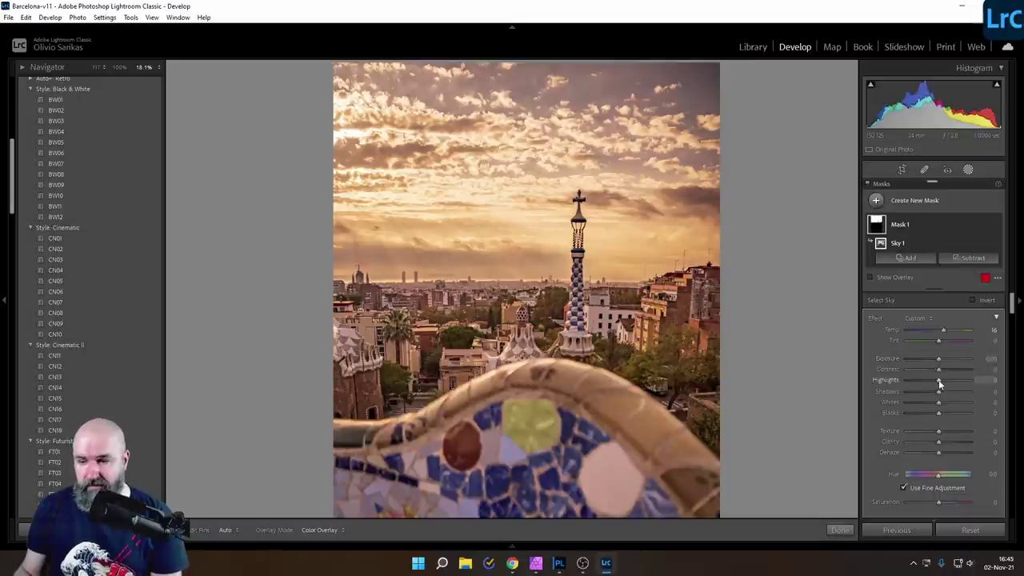
left_click_drag(940, 382, 930, 382)
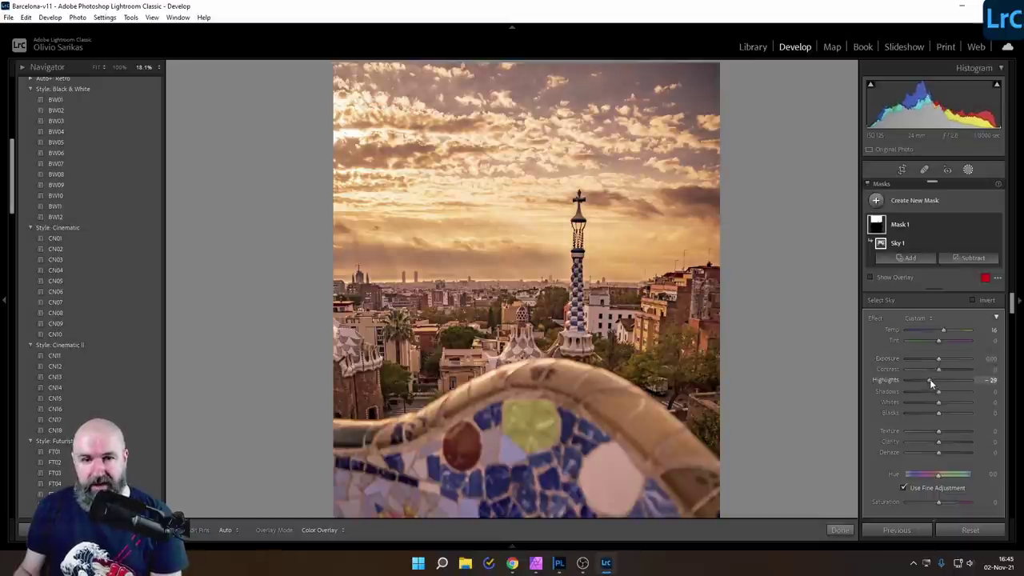
Step: Set the sky mask's Clarity and Dehaze to 8, Shadows to 61, Whites to 9 and Blacks to 6
left_click_drag(941, 452, 944, 451)
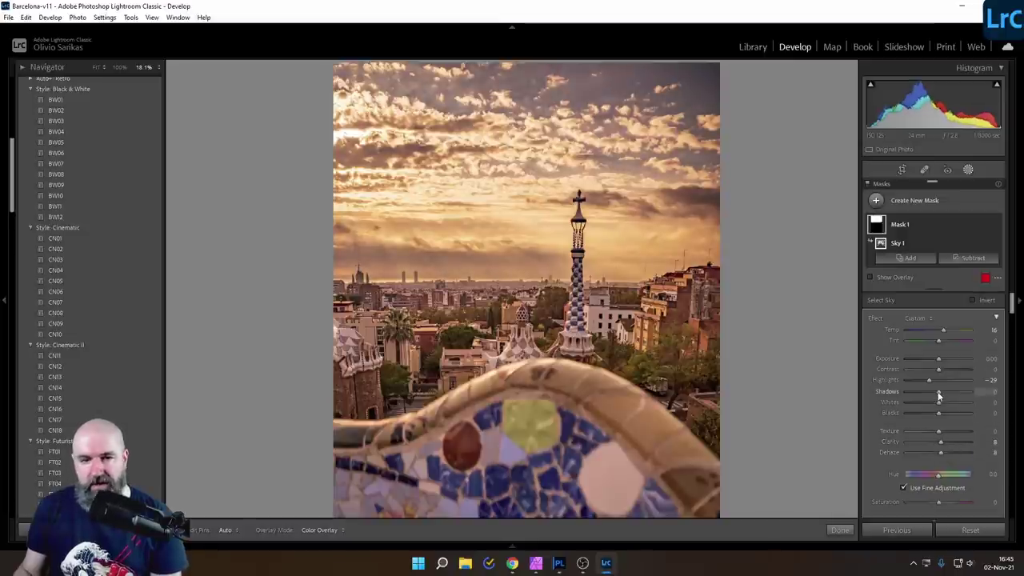
mouse_move(932, 392)
left_mouse_down()
mouse_move(961, 393)
mouse_move(948, 390)
left_mouse_up()
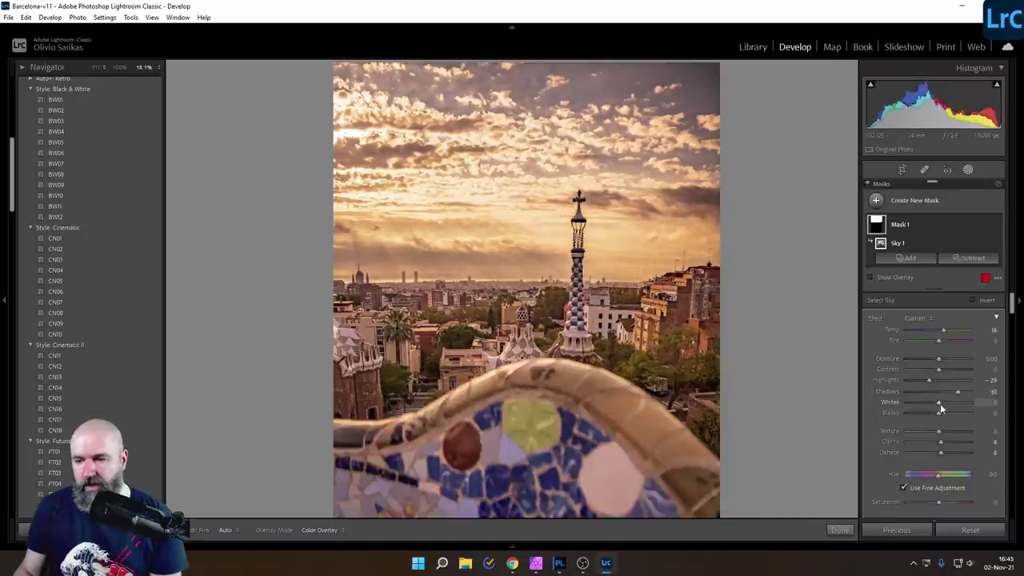
left_click_drag(940, 404, 939, 413)
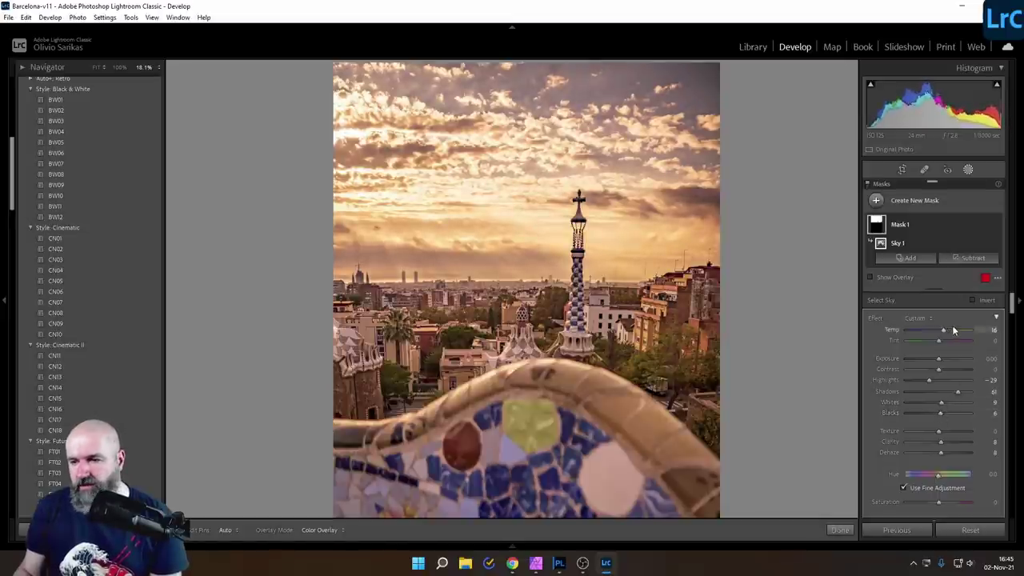
Step: Add a second Select Sky mask and invert it to cover the city and mosaic foreground
mouse_move(881, 228)
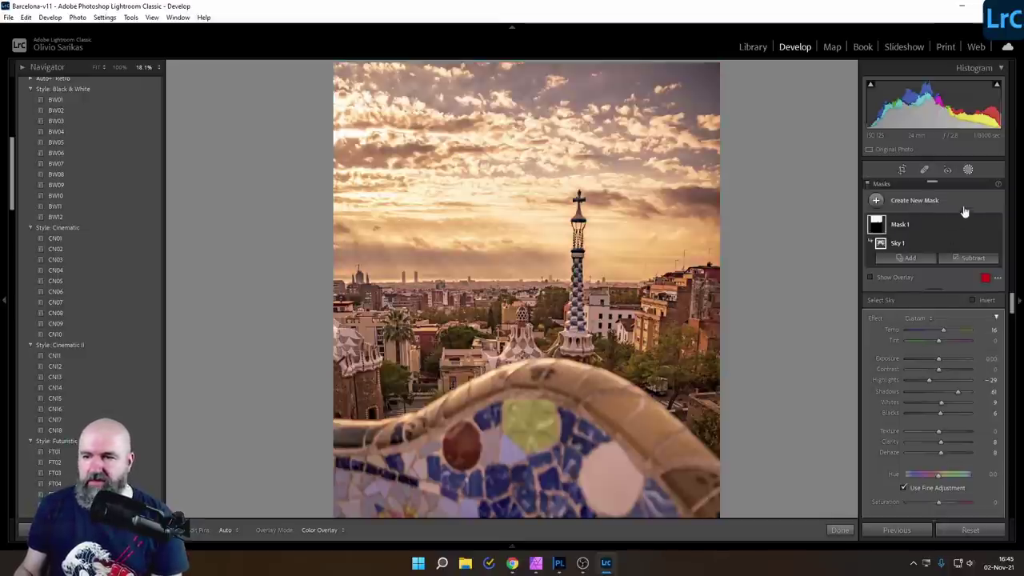
left_click(880, 203)
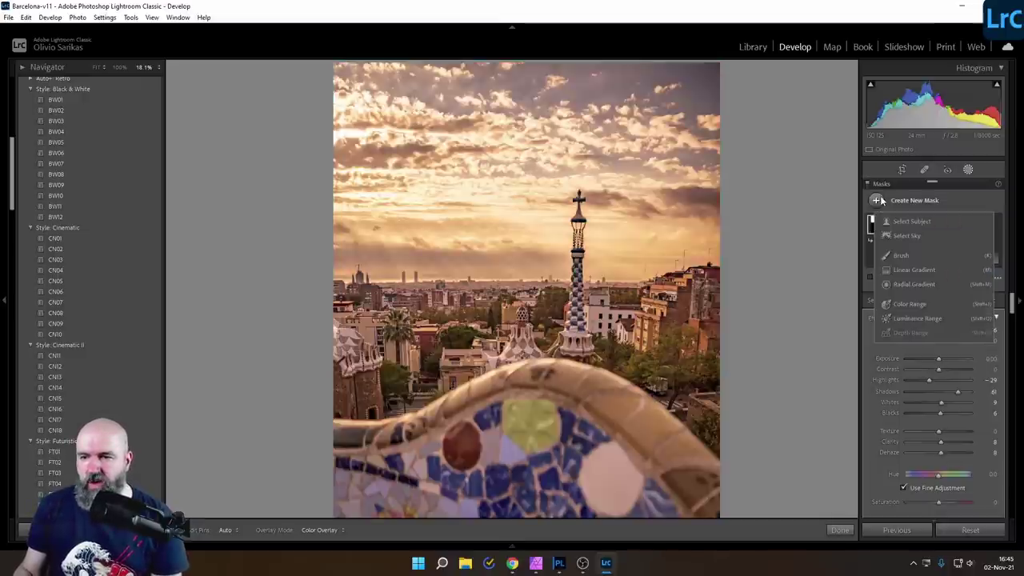
left_click(907, 236)
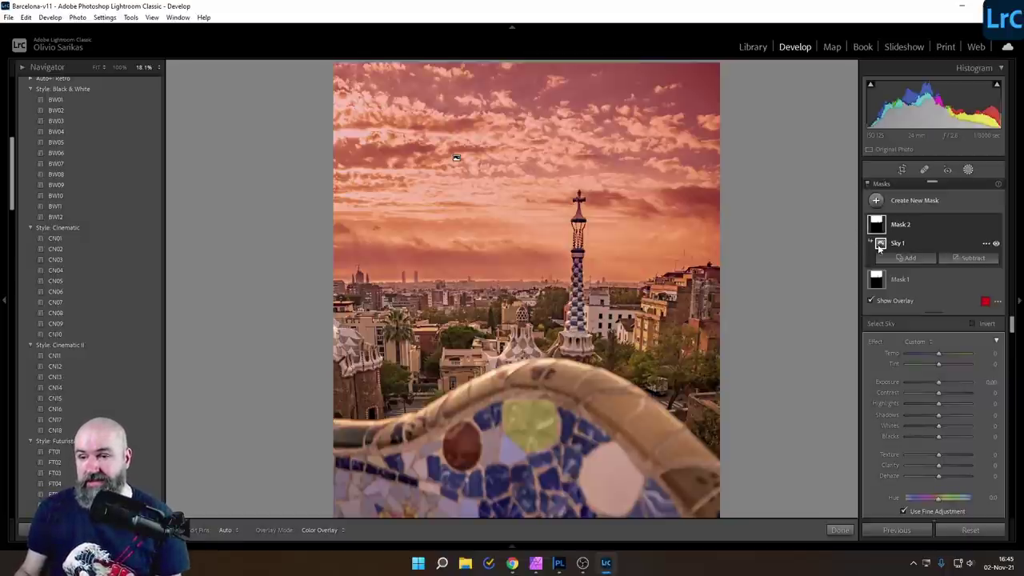
left_click(986, 243)
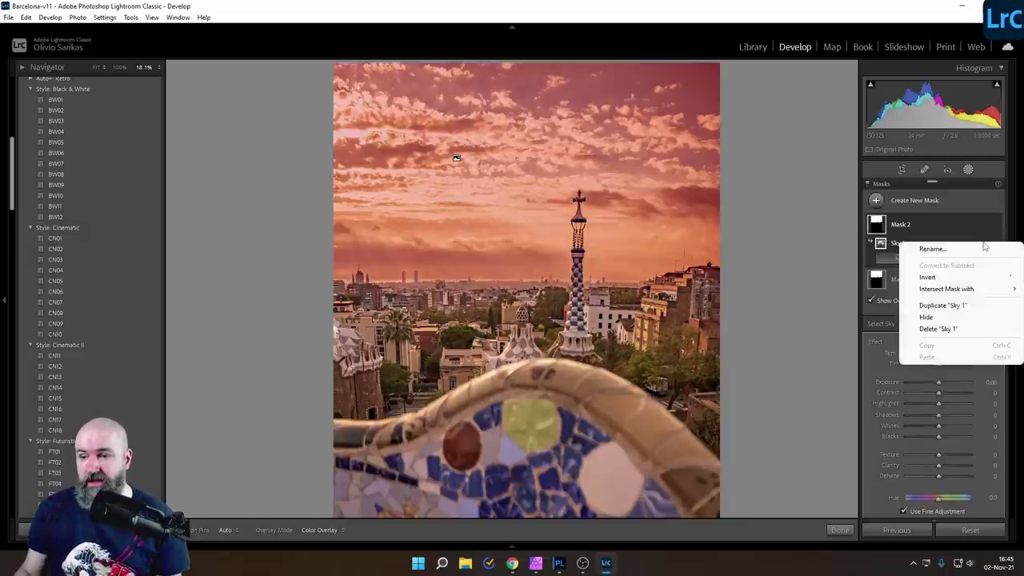
left_click(929, 277)
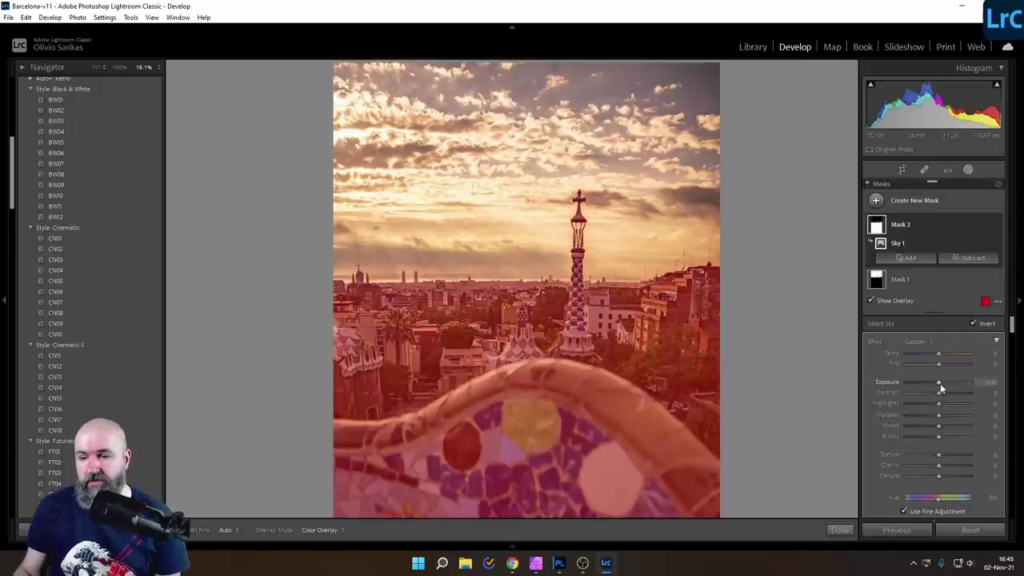
Step: Set the foreground mask's Exposure to 0.64, Highlights −31, Shadows 9, Whites −9 and Blacks −6, and leave masking
left_click_drag(941, 383, 944, 379)
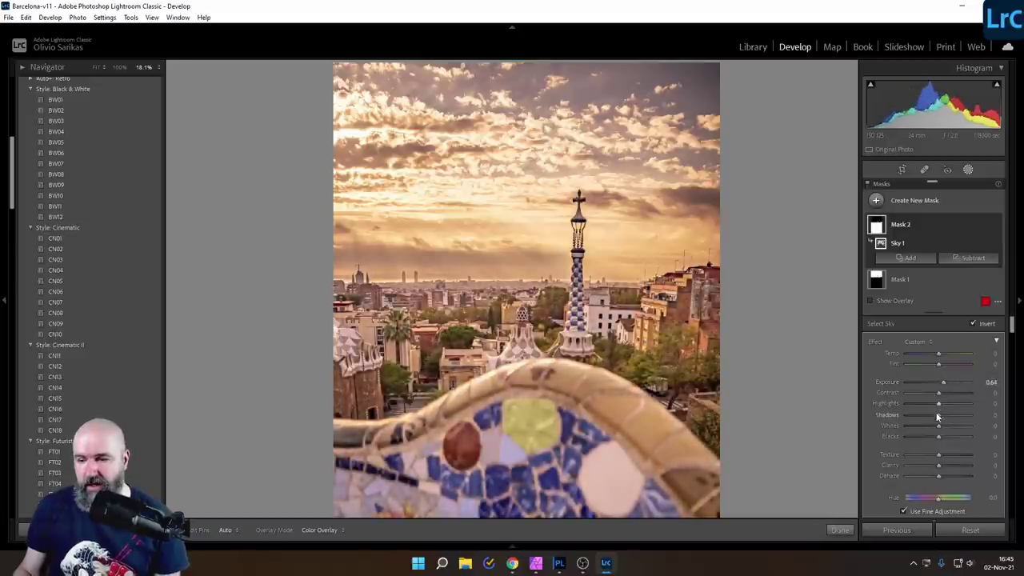
left_click_drag(939, 404, 928, 406)
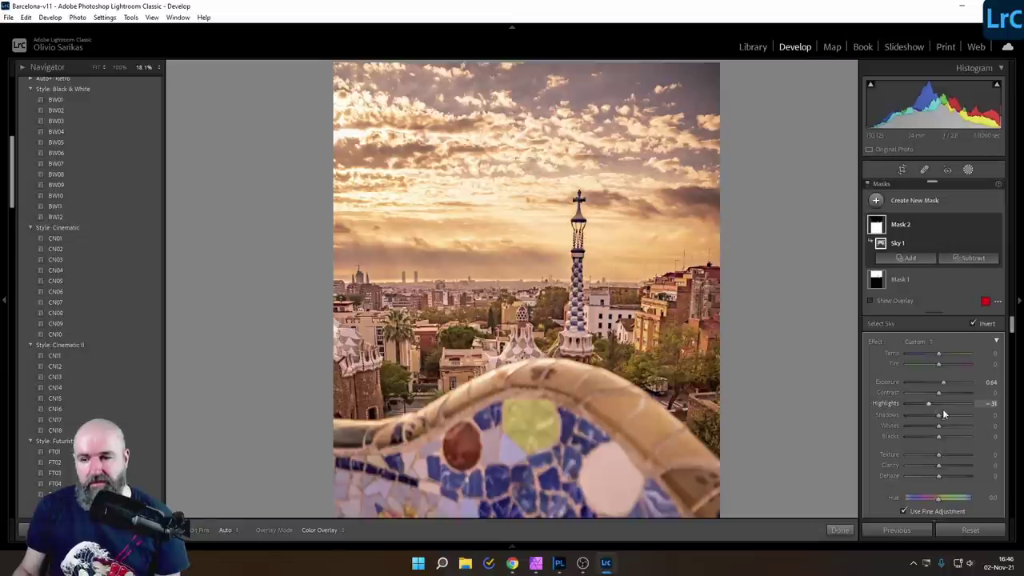
left_click_drag(939, 413, 935, 424)
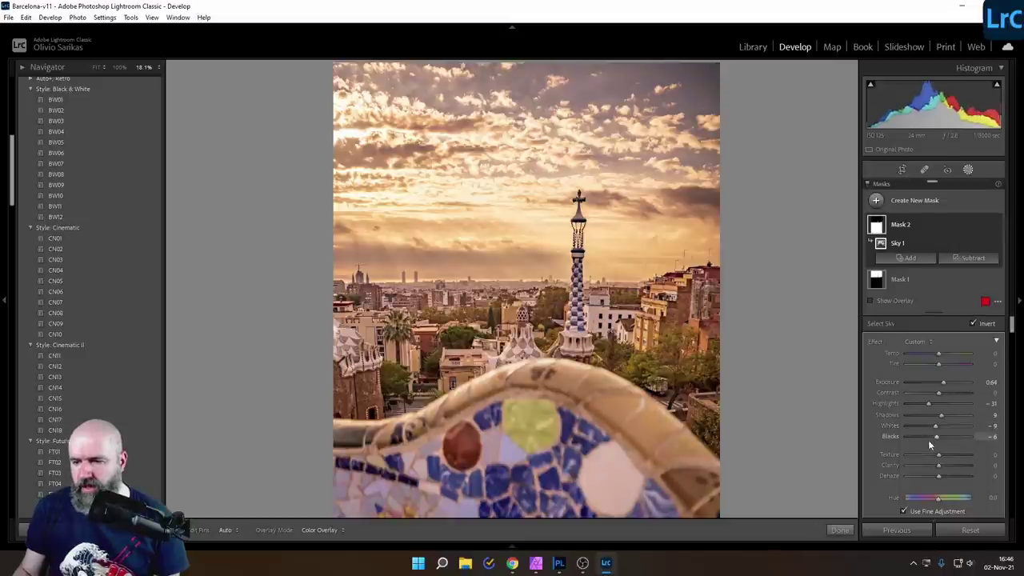
scroll(920, 442, "down", 2)
scroll(921, 444, "up", 2)
left_click(968, 169)
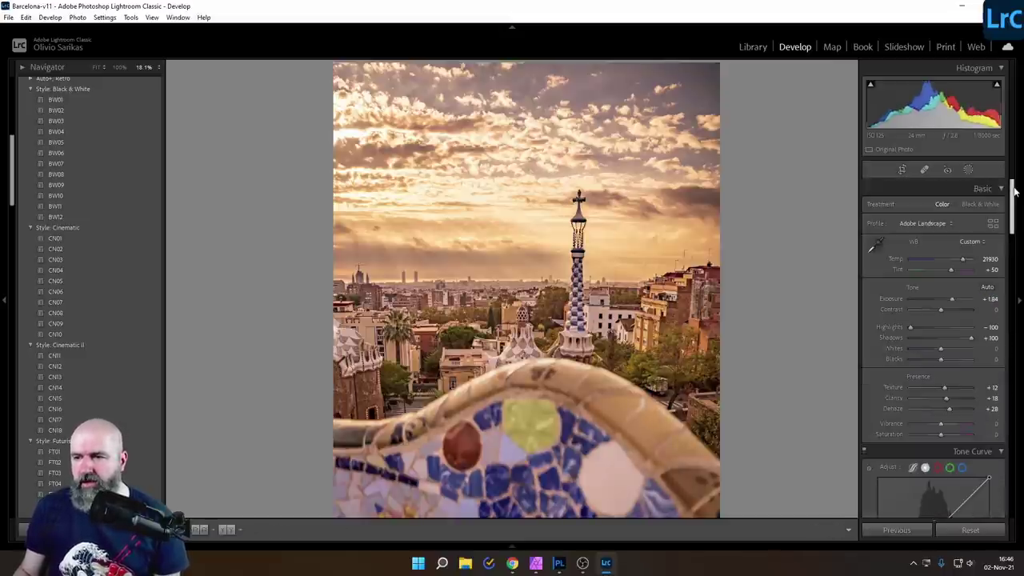
Step: Shift hues by sampling photo areas: Red −23, Orange −12, Yellow −5, Blue −17, Purple −14 and Magenta −21
scroll(1012, 230, "down", 4)
scroll(1012, 230, "down", 5)
scroll(1000, 248, "up", 3)
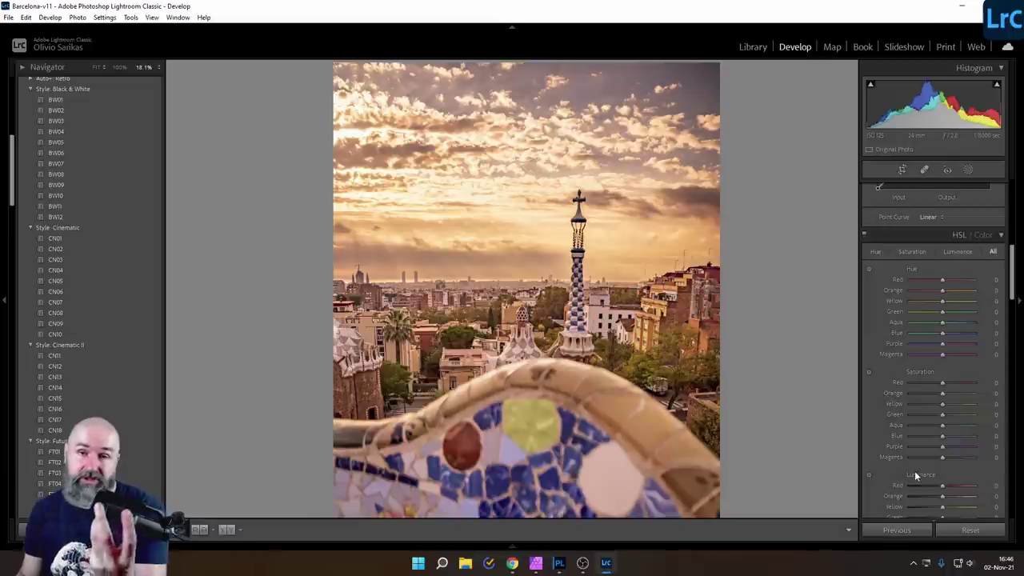
left_click(869, 268)
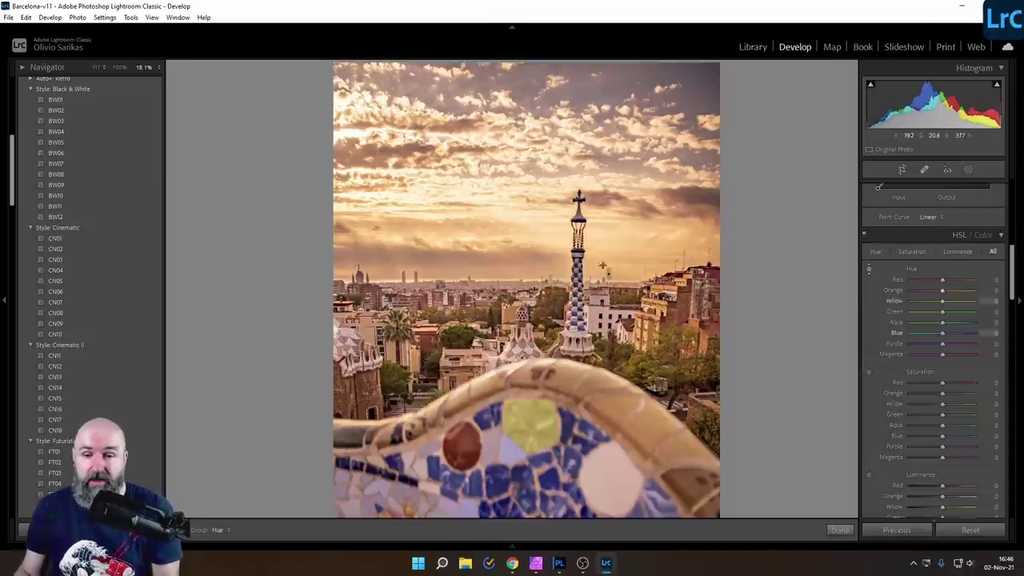
mouse_move(630, 274)
left_mouse_down()
mouse_move(630, 240)
mouse_move(630, 300)
mouse_move(630, 275)
left_mouse_up()
left_click_drag(654, 77, 654, 128)
key("ctrl+z")
mouse_move(457, 457)
left_mouse_down()
mouse_move(456, 496)
mouse_move(456, 436)
mouse_move(452, 446)
left_mouse_up()
left_click_drag(771, 304, 770, 325)
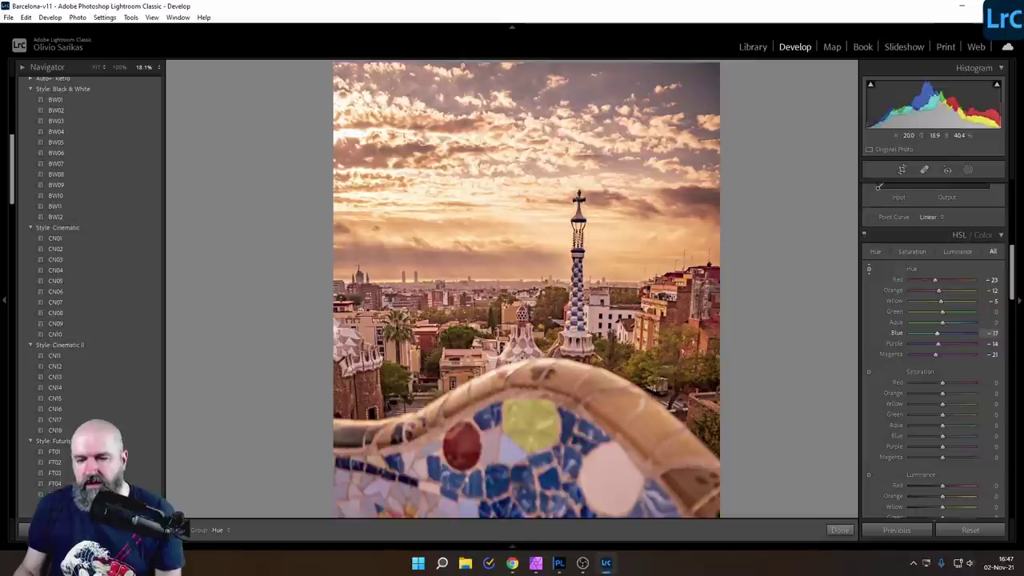
Step: Adjust saturation by sampling the sky and blue mosaic tiles: Orange +15, Yellow +12, Blue −46 and Purple −25
left_click(869, 371)
left_click_drag(545, 248, 544, 224)
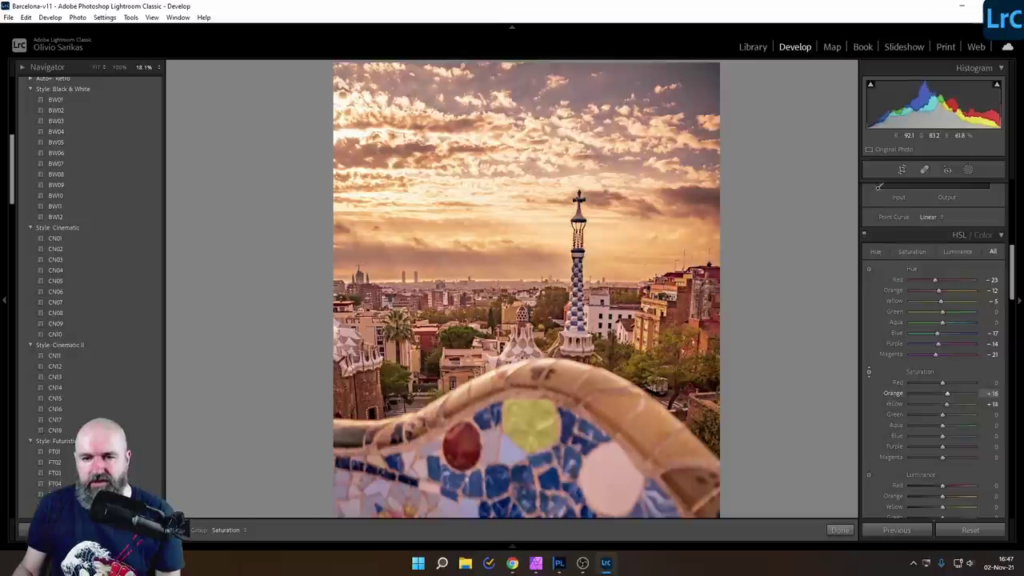
left_click_drag(545, 240, 547, 245)
left_click_drag(490, 420, 498, 470)
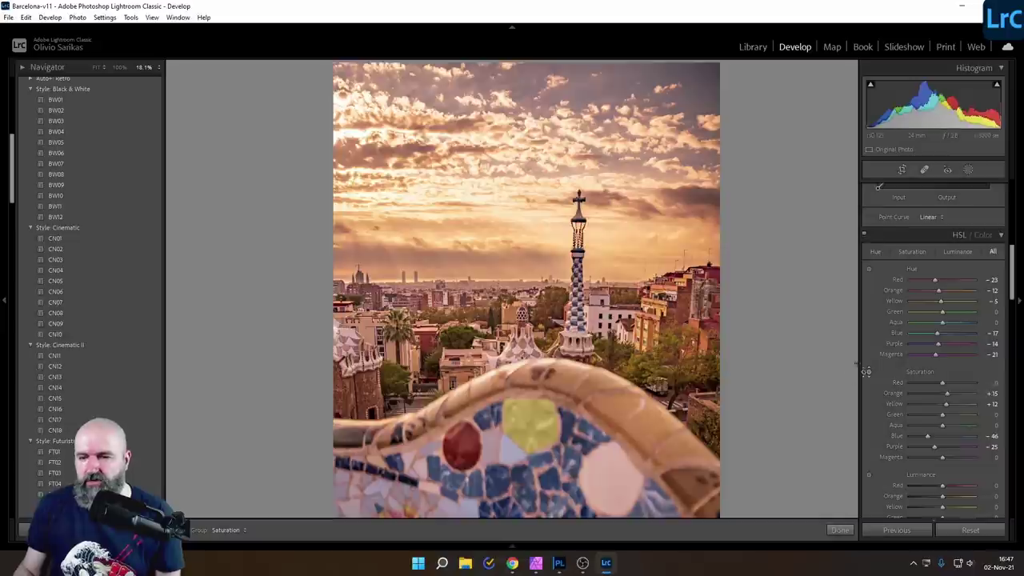
Step: Color grade the midtones with a warm orange tint at hue 23, saturation 8, and luminance +55
scroll(886, 417, "down", 5)
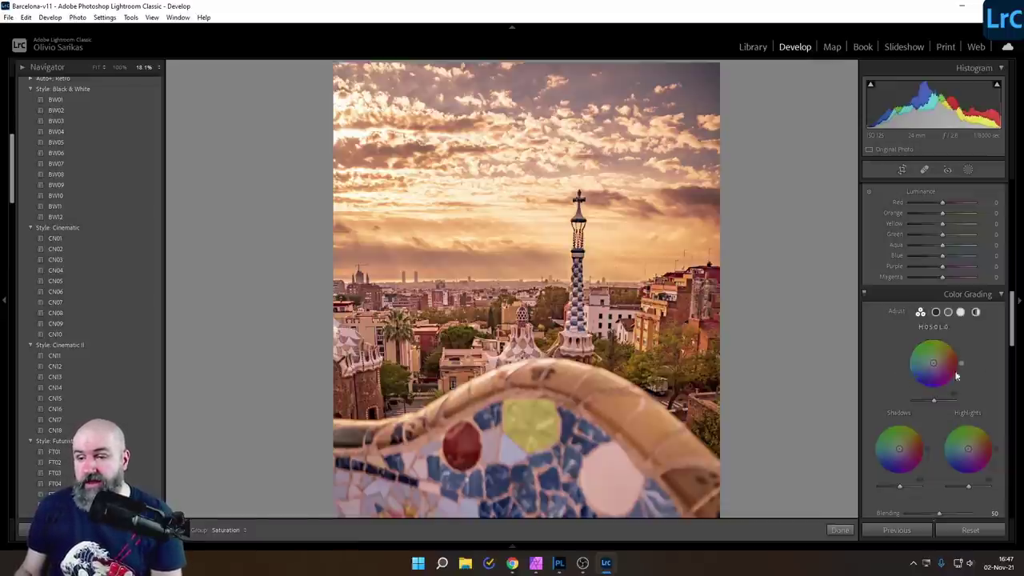
left_click_drag(1013, 344, 1012, 358)
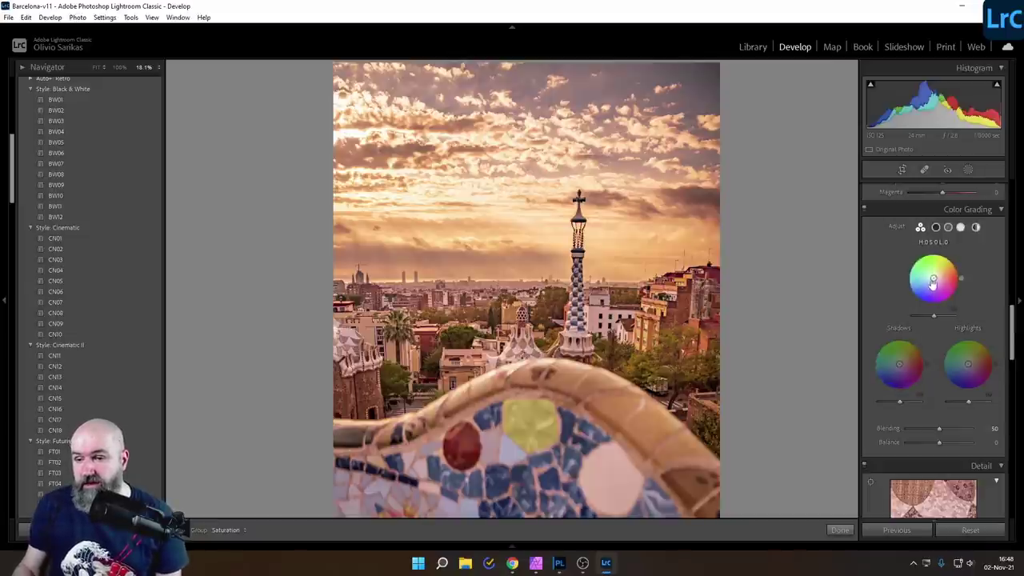
mouse_move(933, 280)
left_mouse_down()
mouse_move(922, 304)
mouse_move(935, 277)
left_mouse_up()
left_click_drag(934, 315, 945, 315)
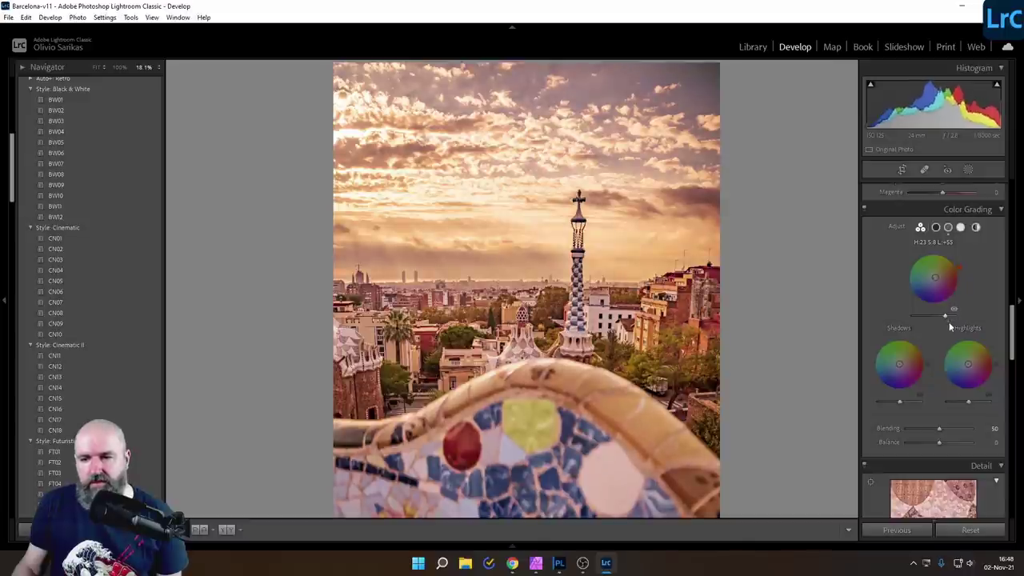
Step: Tint the highlights yellow at hue 51, saturation 3, and the shadows blue at hue 208, saturation 28, and review the whole photo
left_click_drag(969, 368, 968, 364)
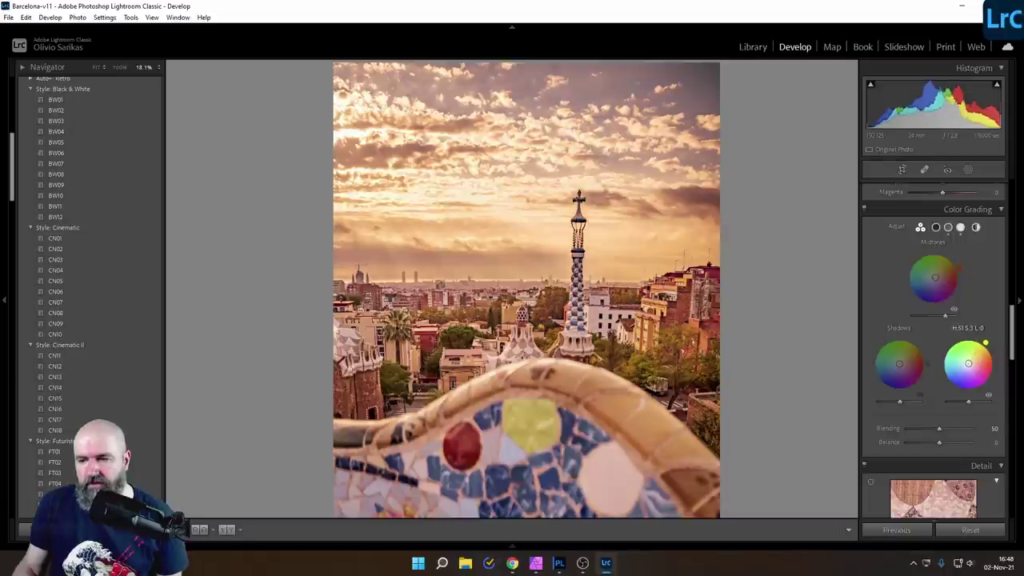
left_click_drag(901, 368, 894, 367)
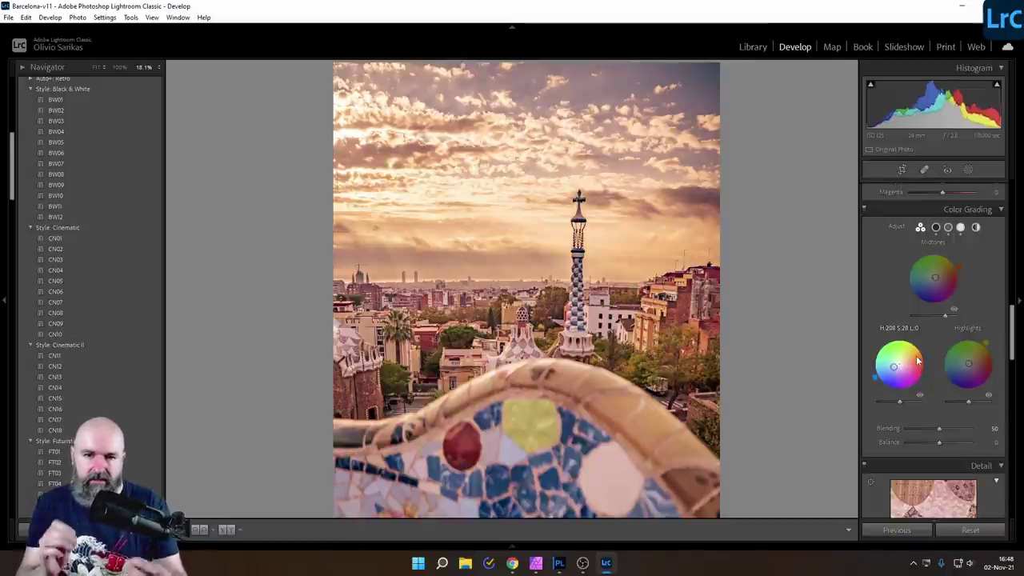
key("ctrl+minus")
key("ctrl+minus")
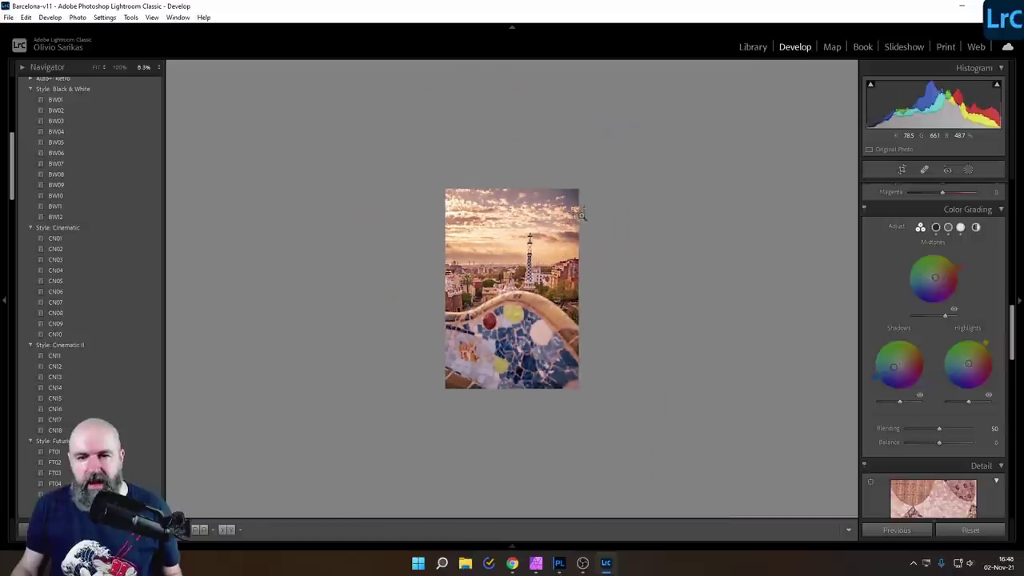
key("ctrl+plus")
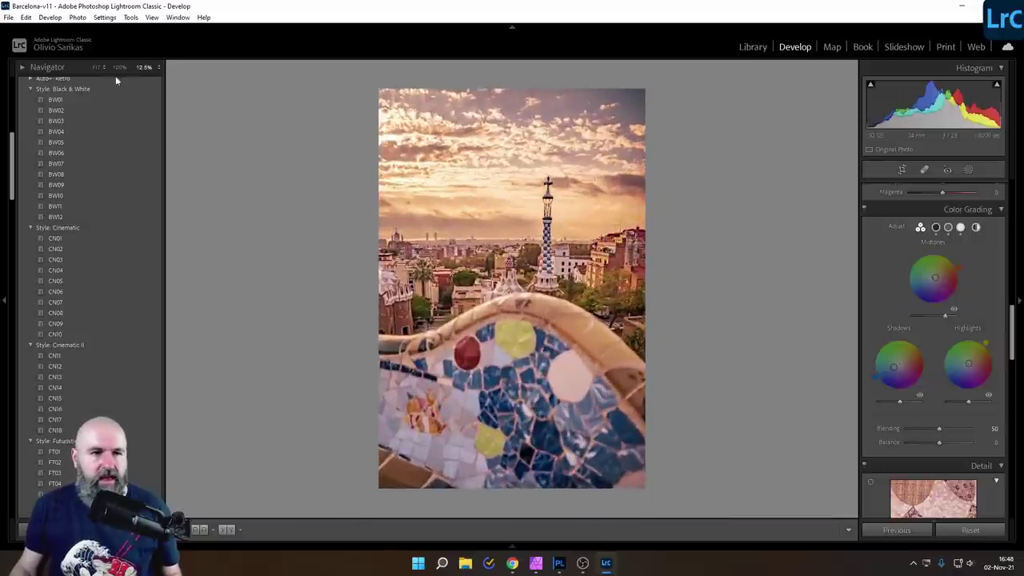
left_click(96, 68)
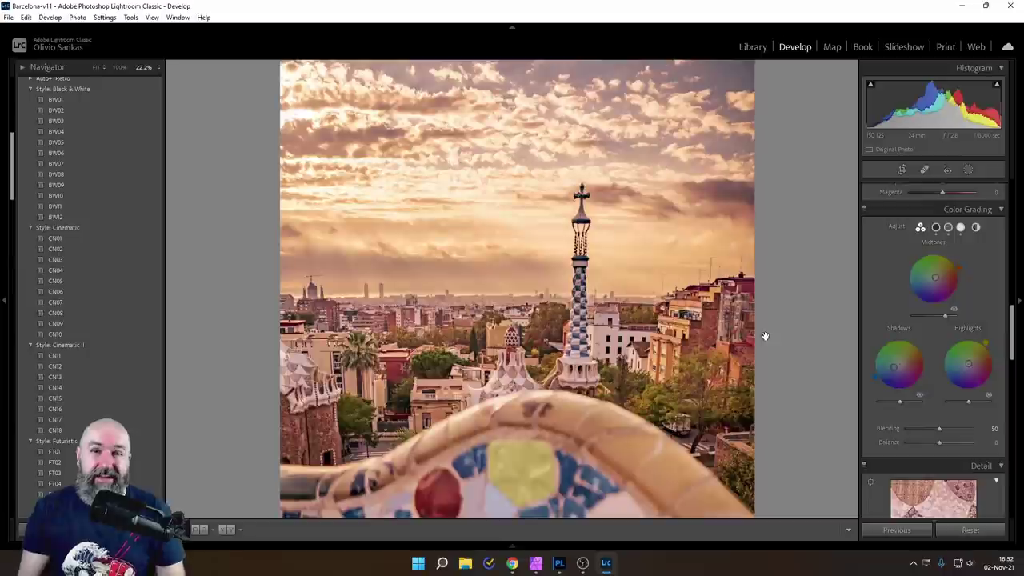